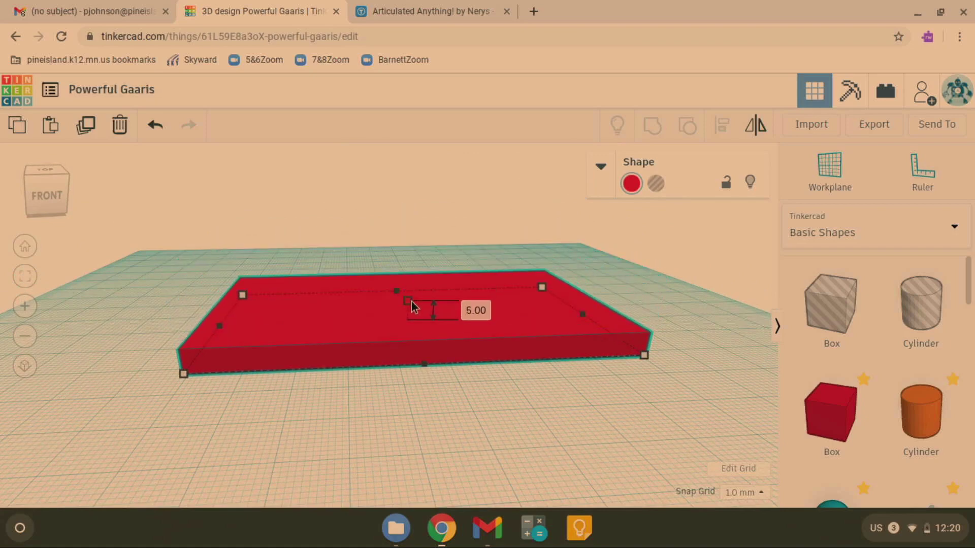
Switch to the Articulated Anything! page on Thingiverse and download all of its files.
right_drag(346, 239, 338, 281)
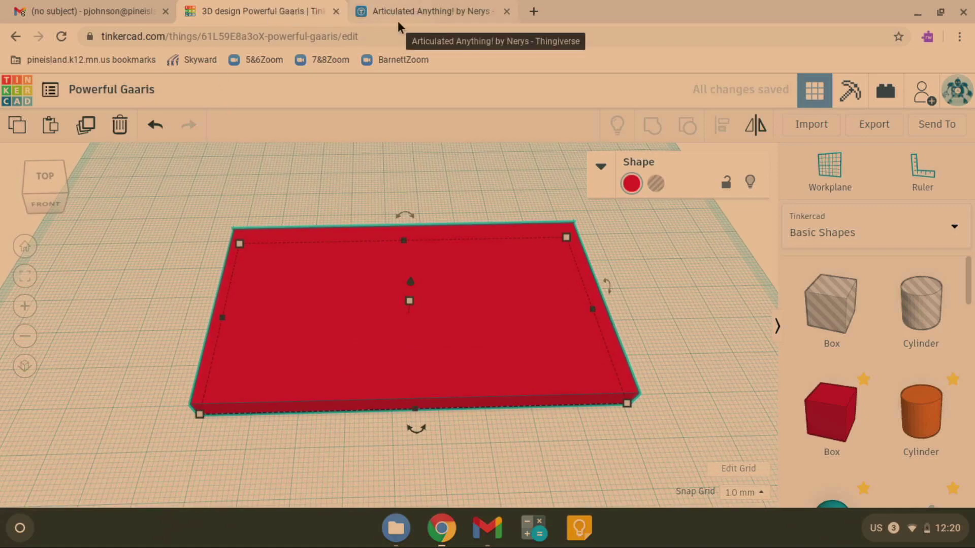
click(395, 19)
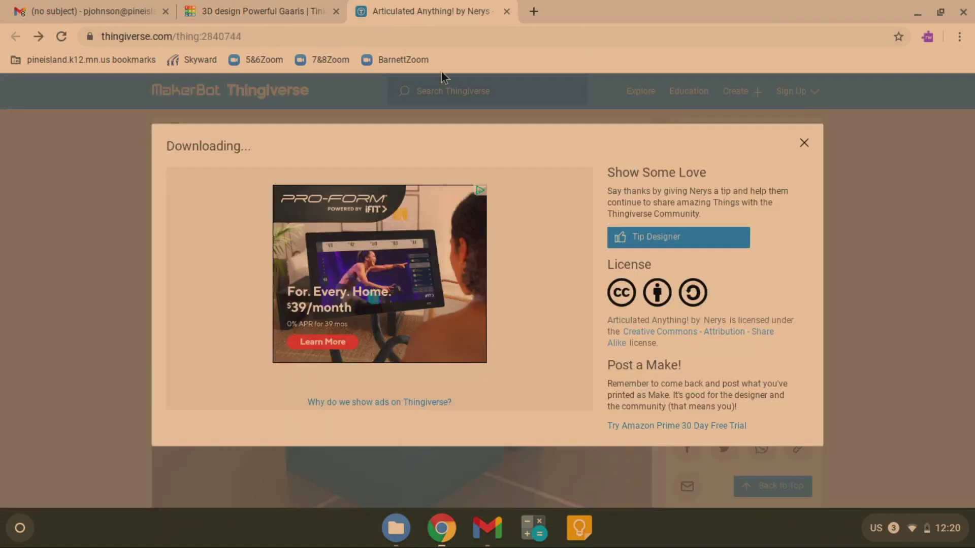
click(803, 144)
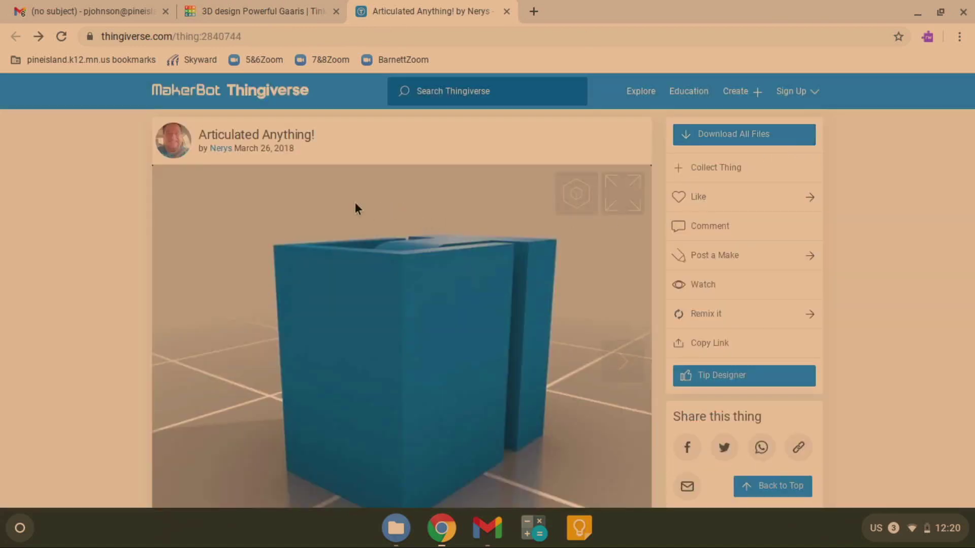
right_click(81, 204)
click(49, 196)
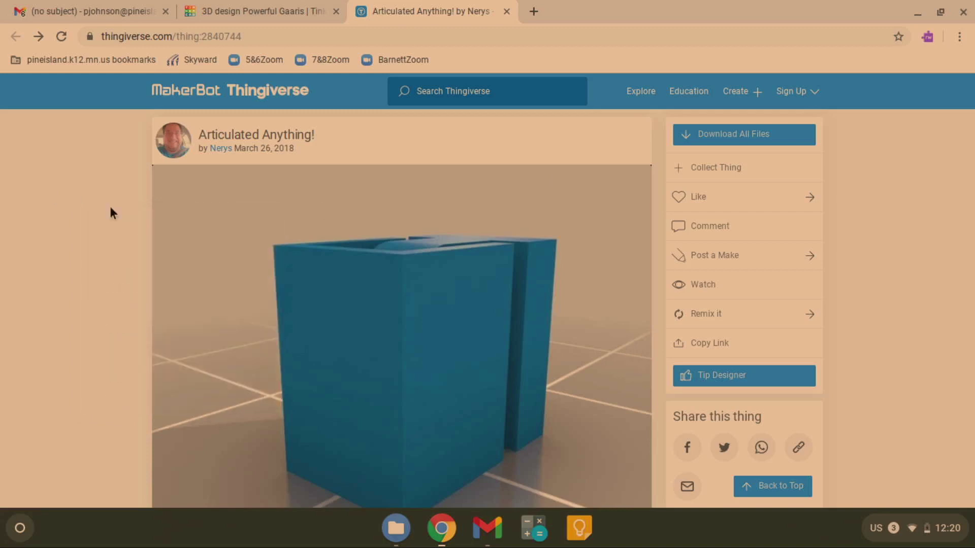
scroll(350, 333, down, 1)
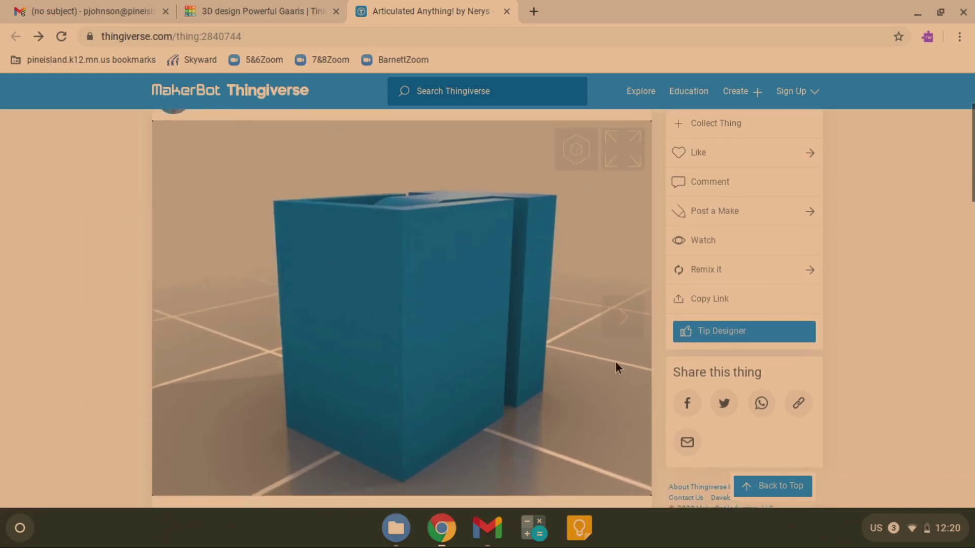
scroll(863, 356, down, 5)
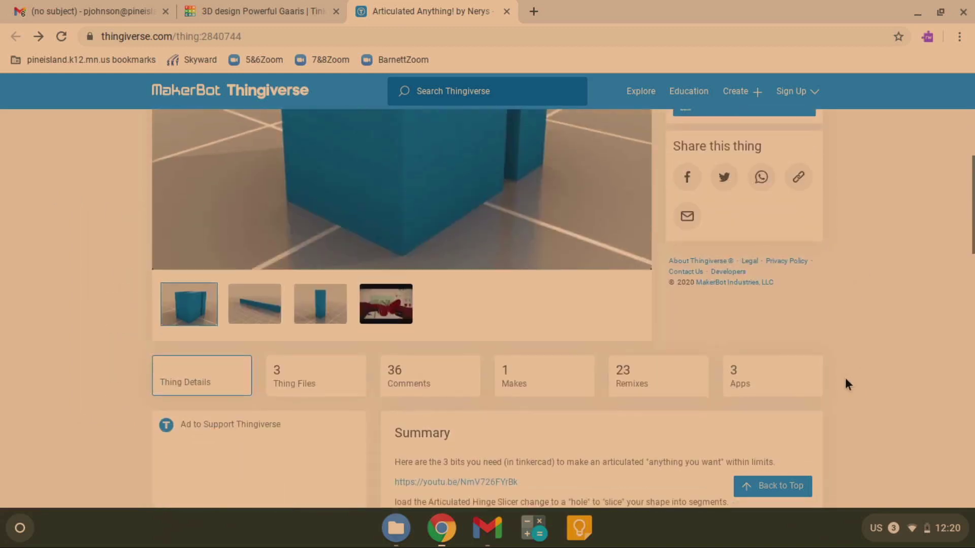
scroll(845, 381, up, 6)
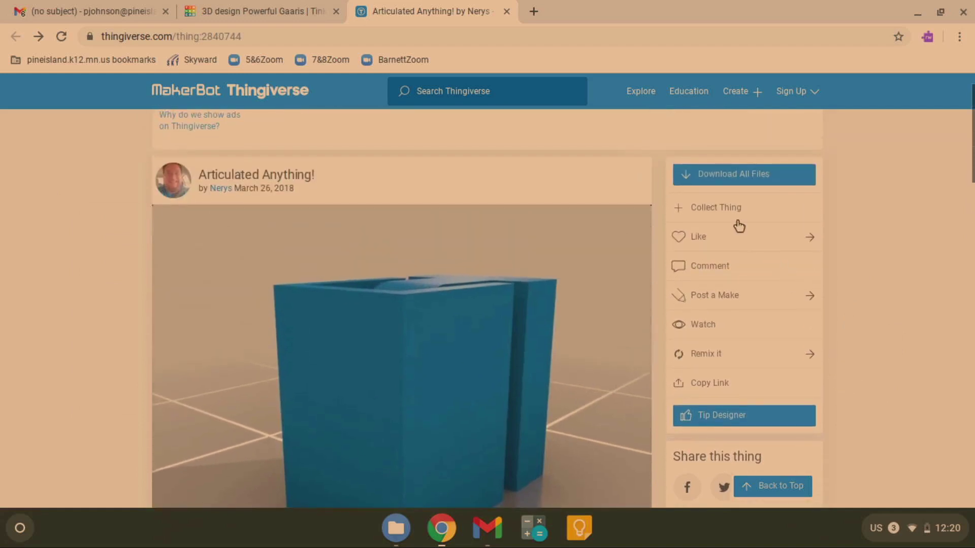
click(732, 179)
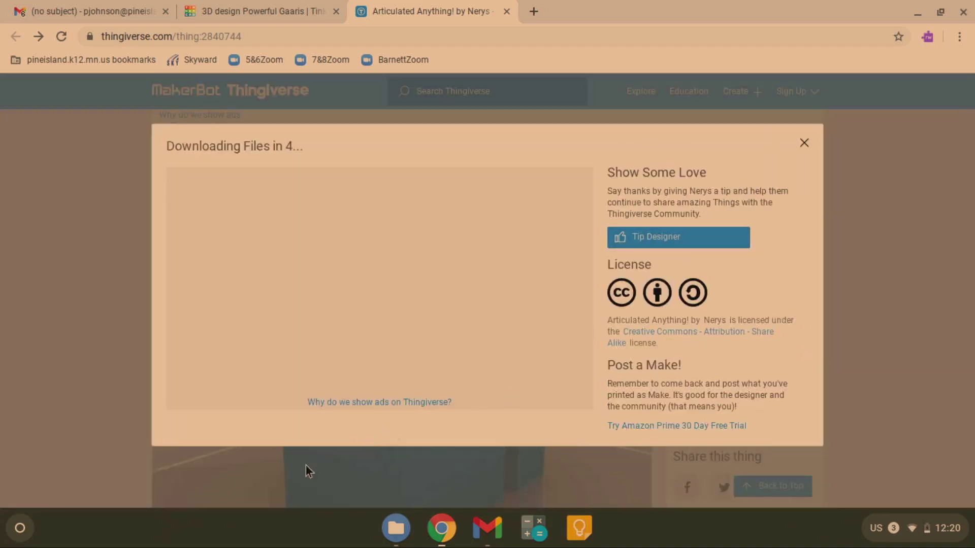
Open the Articulated_Anything_ (2).zip archive from Downloads in the file manager and look through its images and files folders.
click(395, 529)
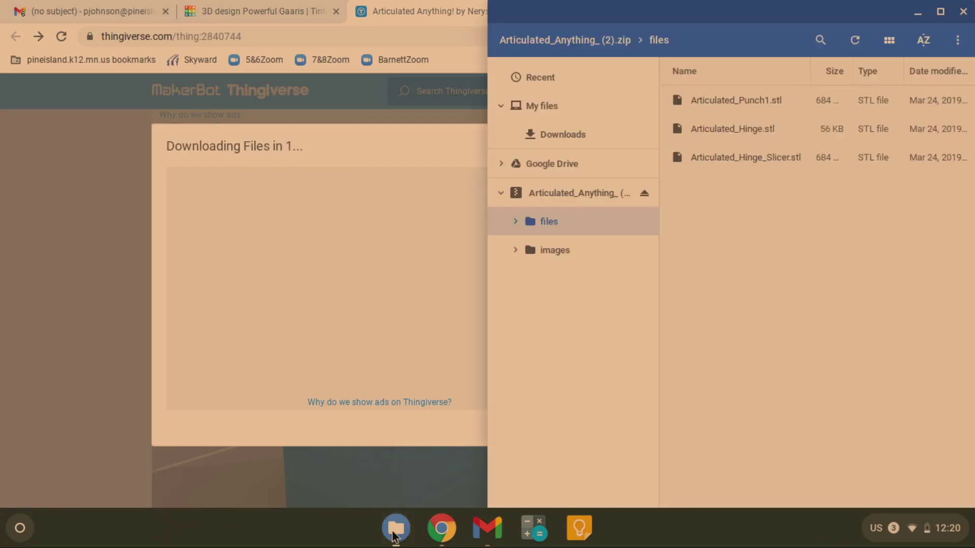
click(545, 135)
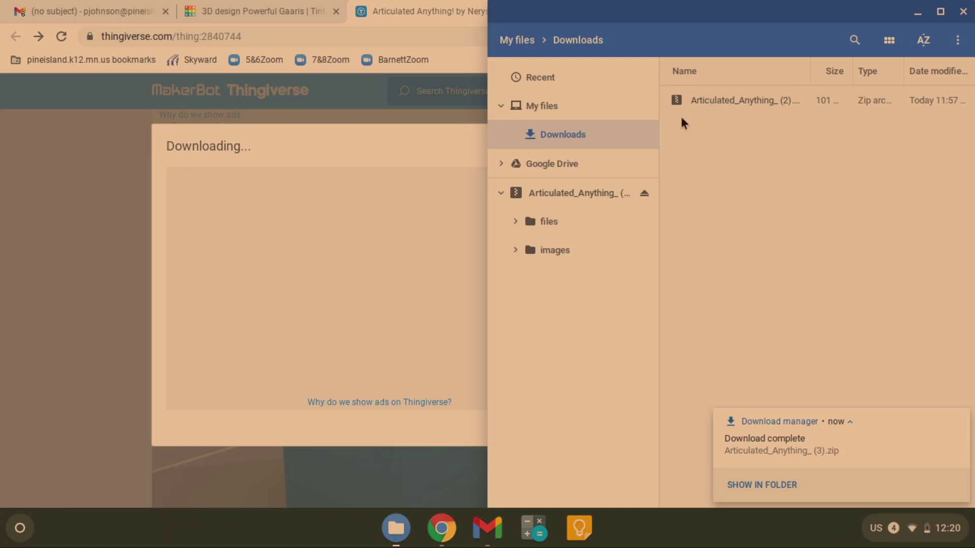
click(500, 193)
drag(722, 101, 702, 97)
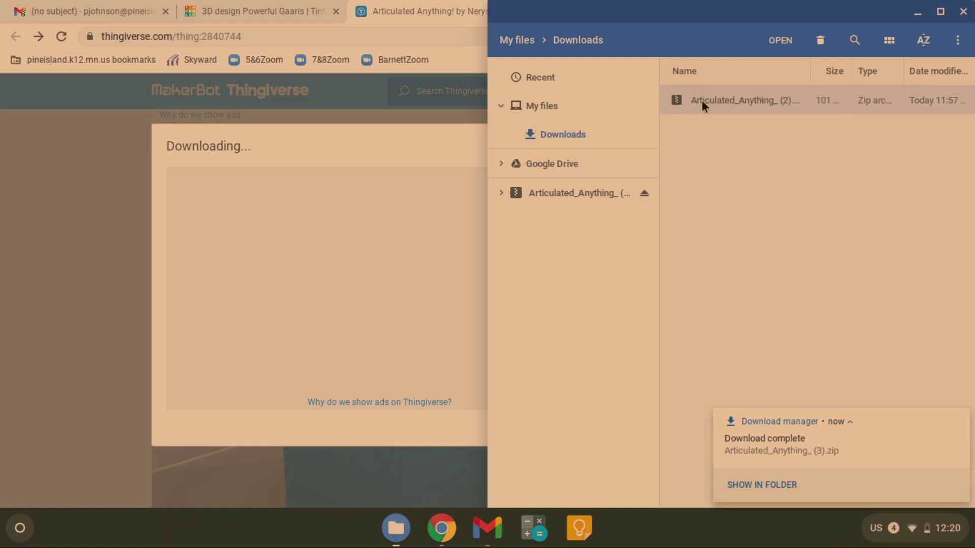
double_click(701, 100)
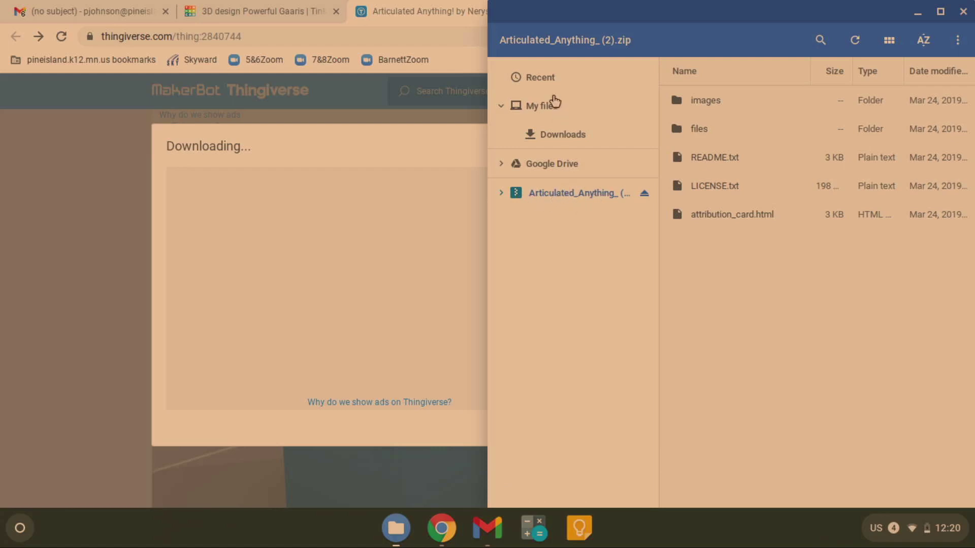
click(548, 135)
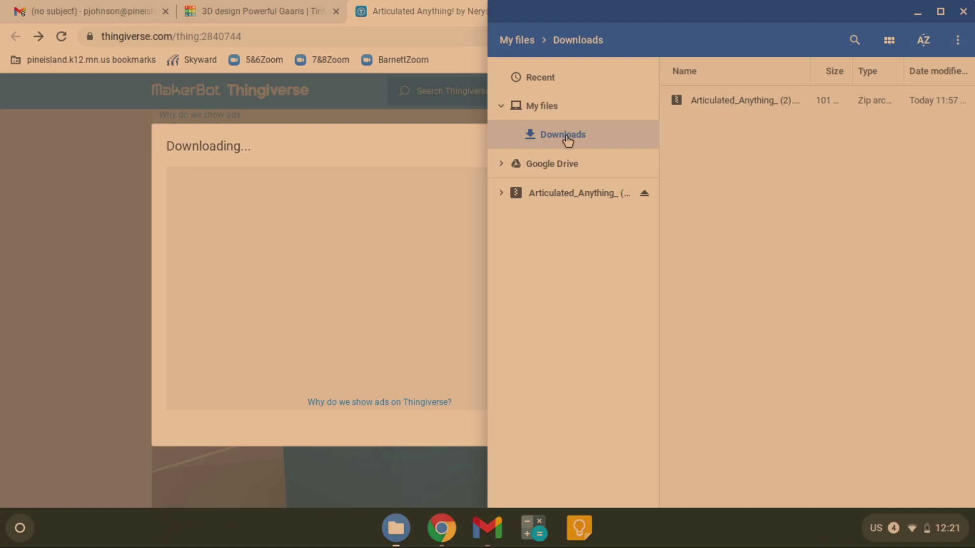
double_click(702, 99)
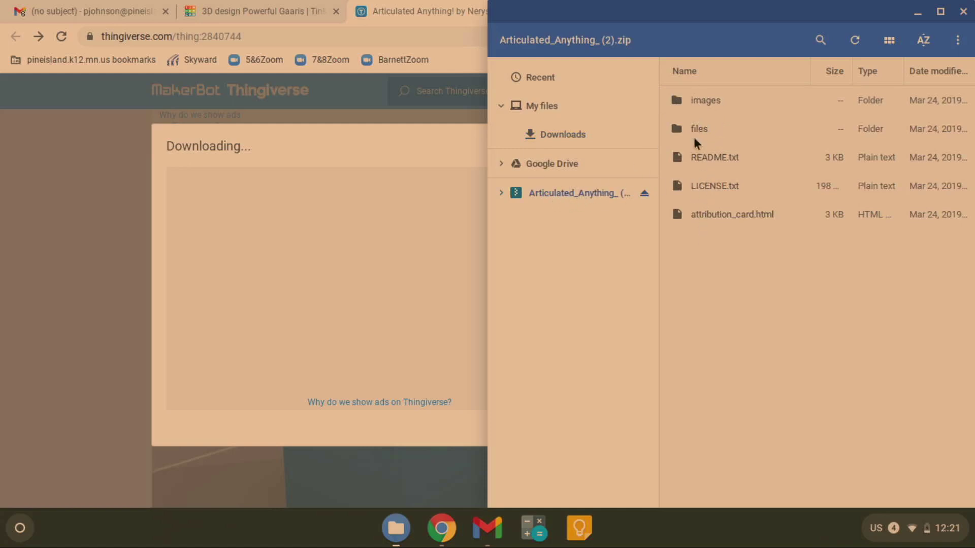
double_click(696, 100)
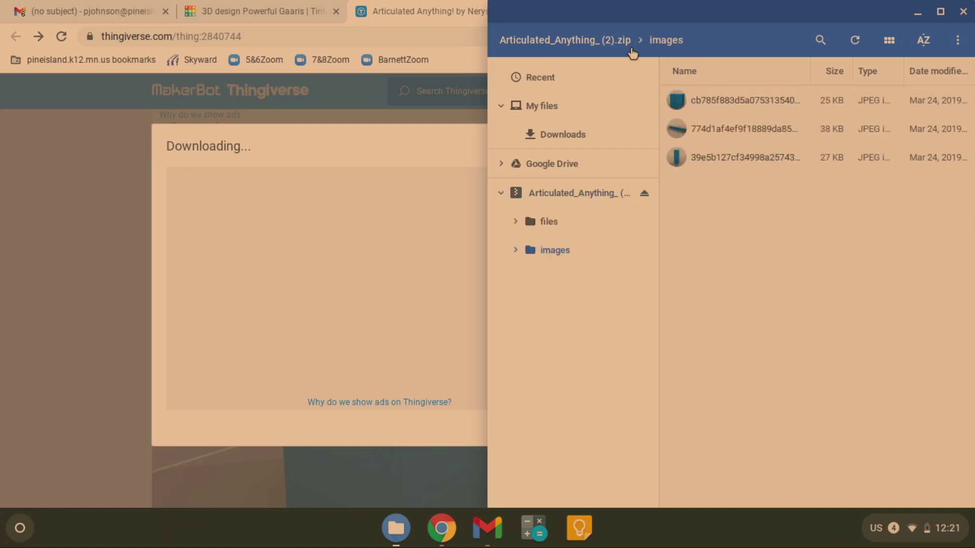
click(571, 232)
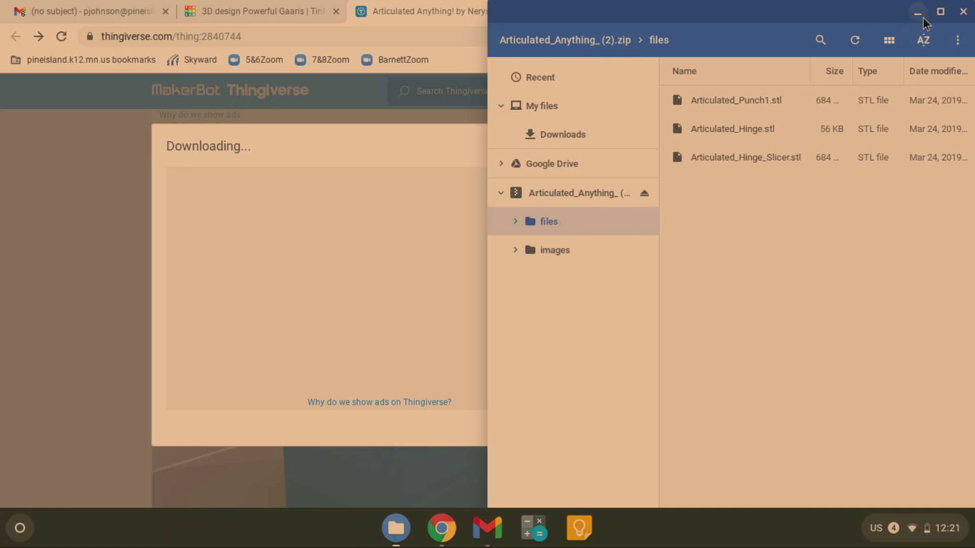
click(962, 13)
click(802, 141)
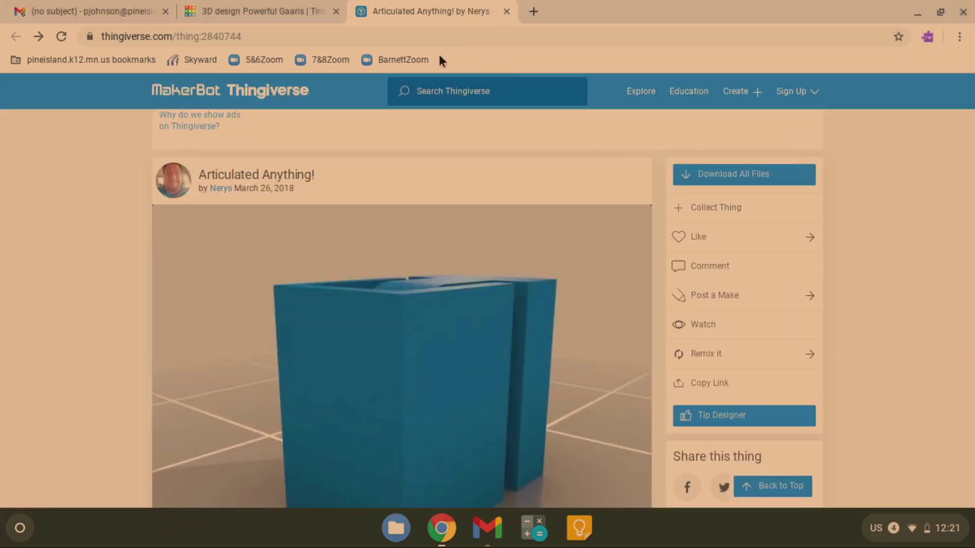
Return to the Tinkercad design and import Articulated_Punch1.stl from the archive's files folder.
click(300, 13)
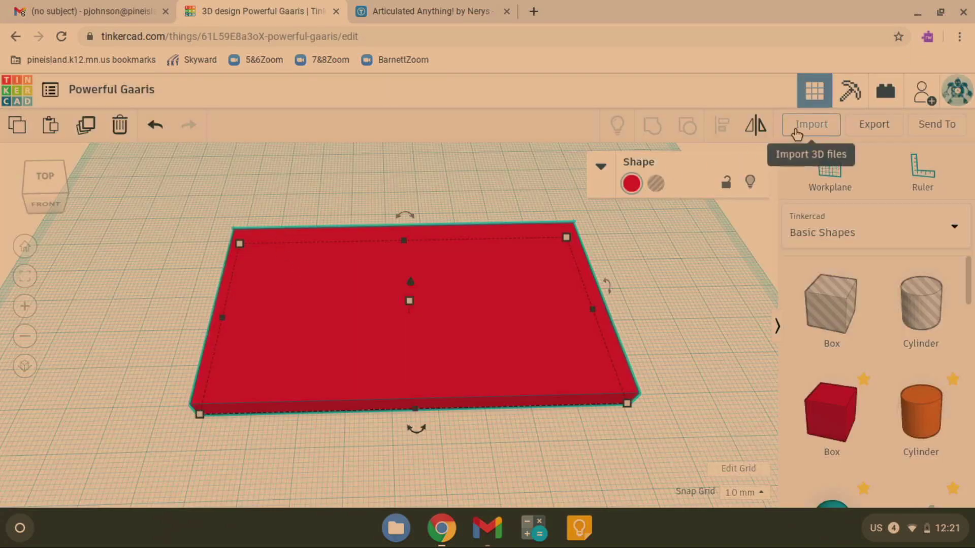
click(796, 133)
click(464, 299)
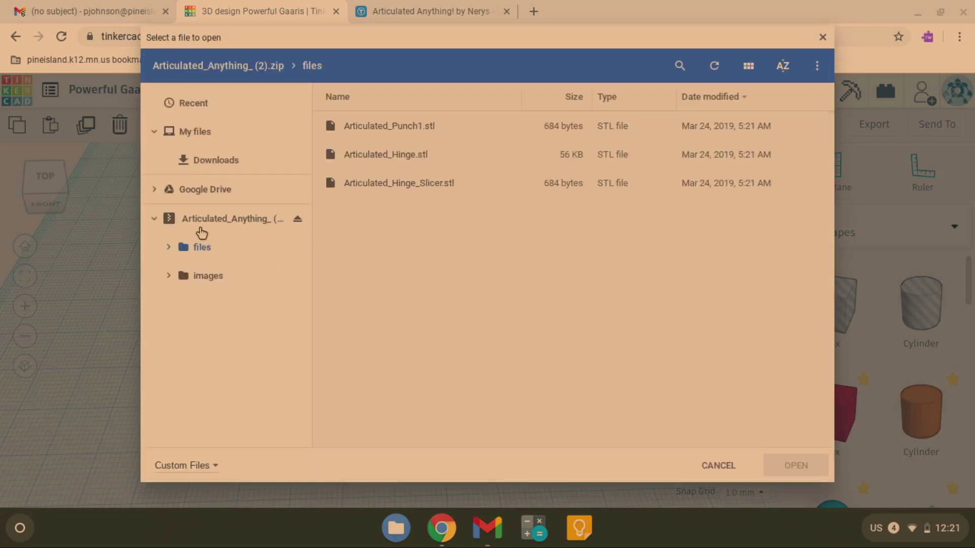
double_click(387, 126)
click(597, 414)
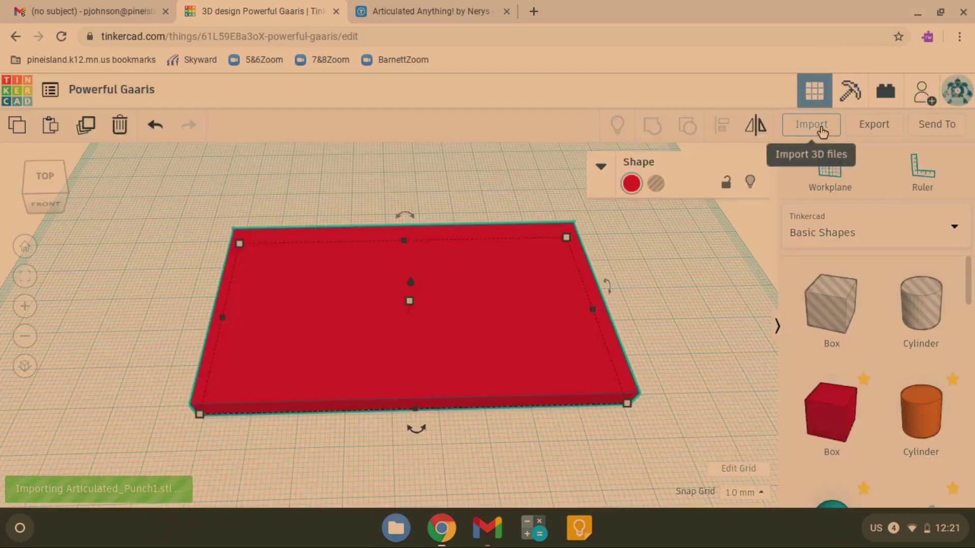
Import Articulated_Hinge.stl into the design at scale 100.
click(821, 130)
click(538, 292)
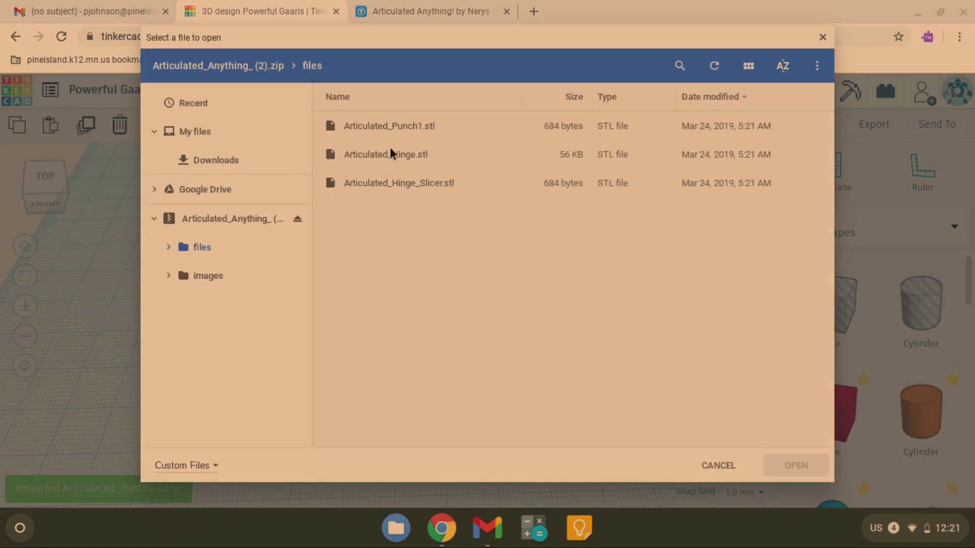
double_click(391, 154)
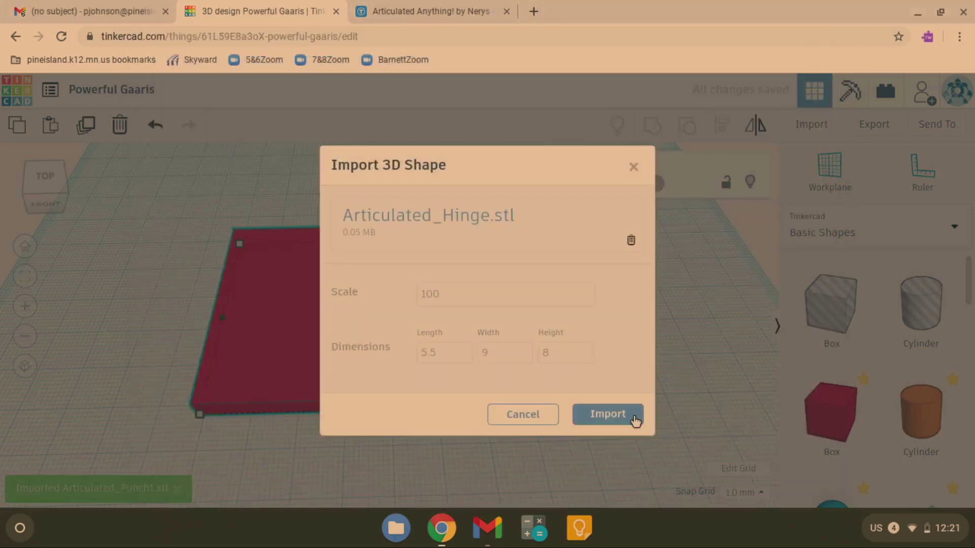
click(633, 416)
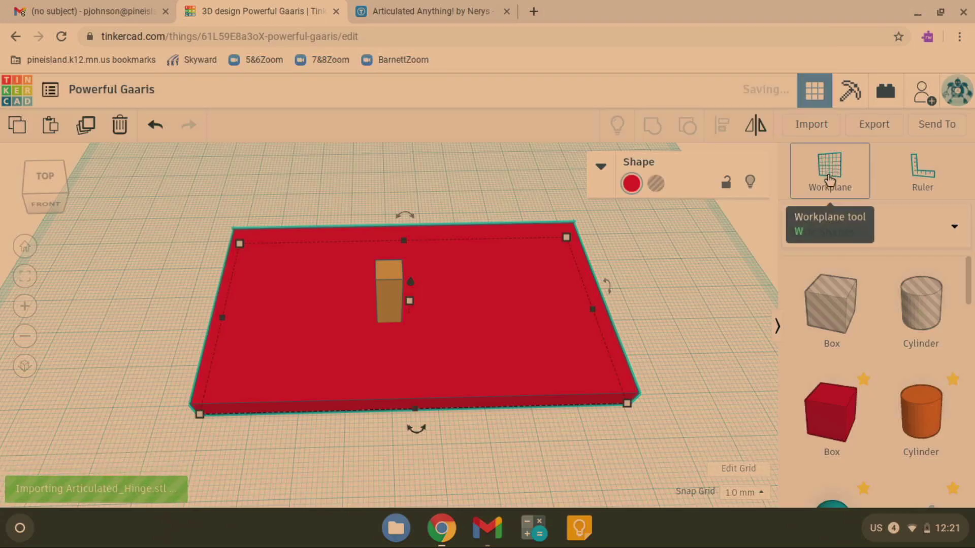
Try to import Articulated_Hinge_Slicer.stl from the archive's files folder.
click(811, 122)
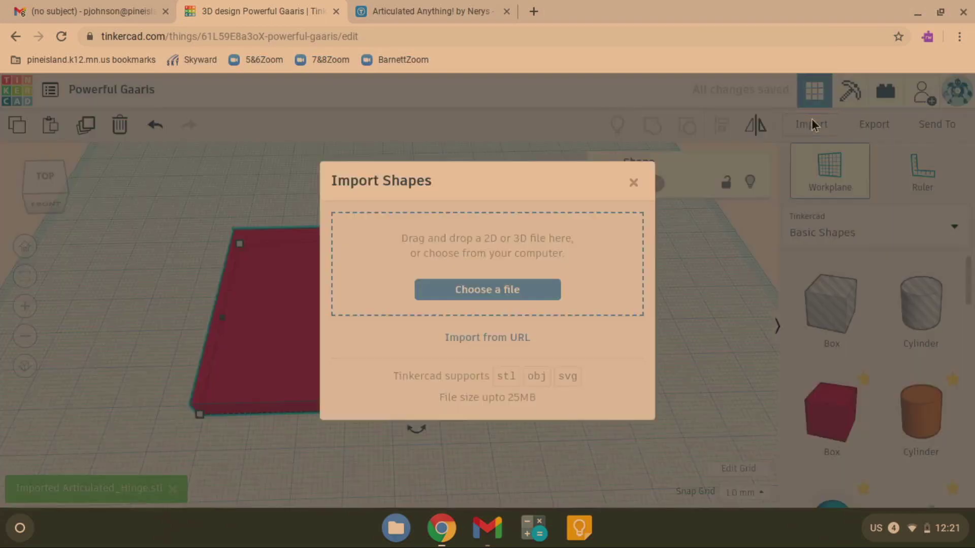
click(502, 293)
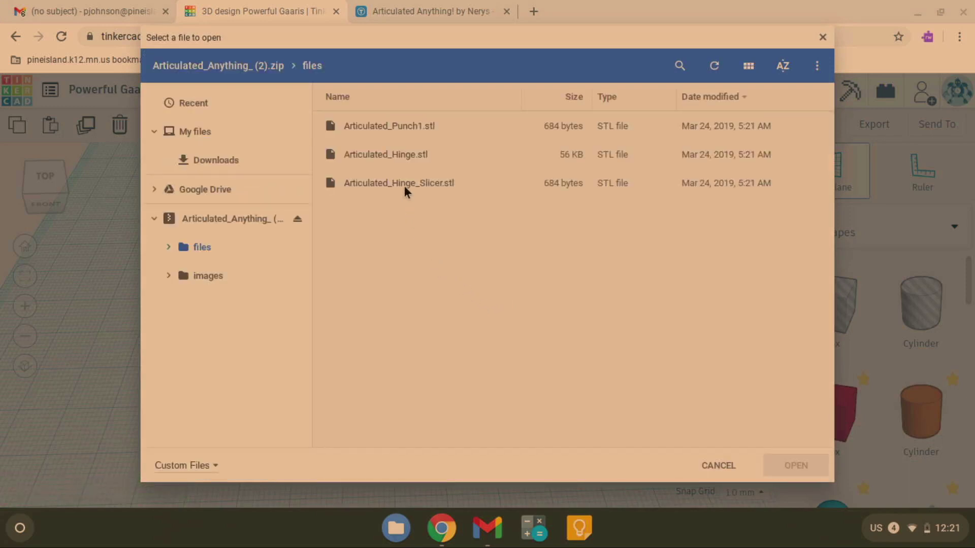
double_click(404, 184)
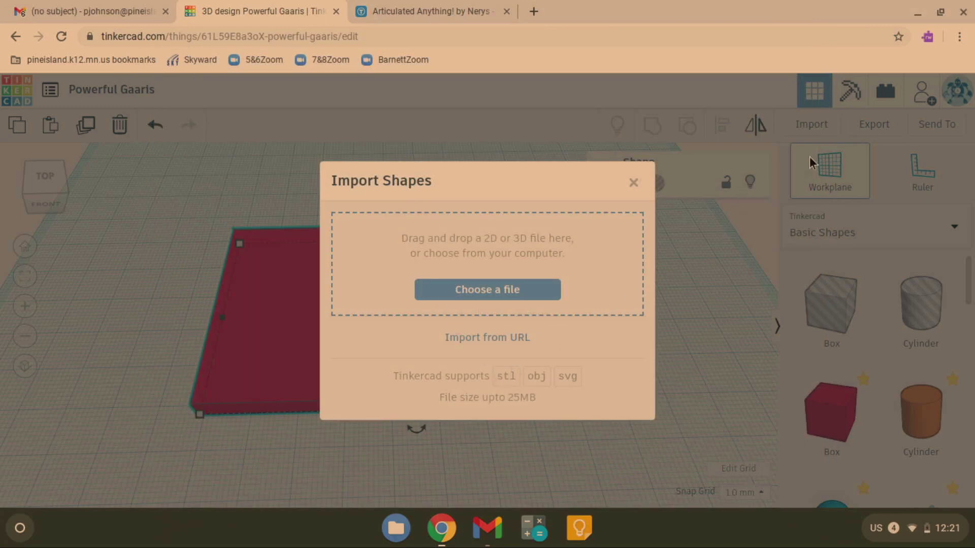
click(524, 296)
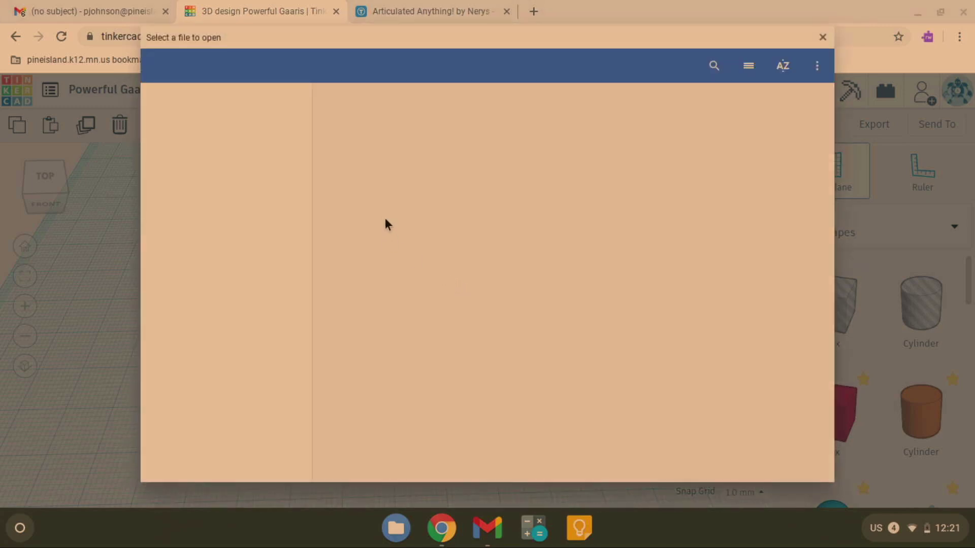
double_click(376, 183)
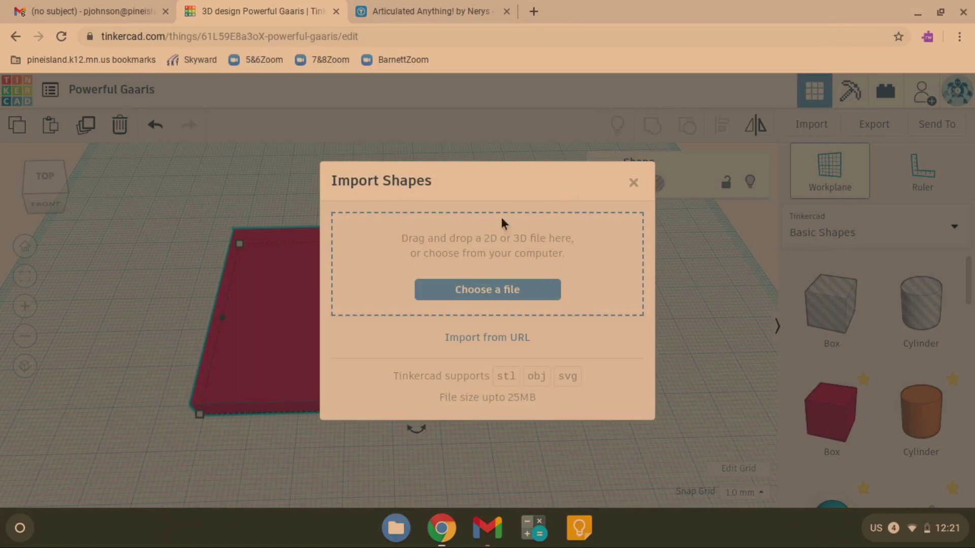
click(633, 183)
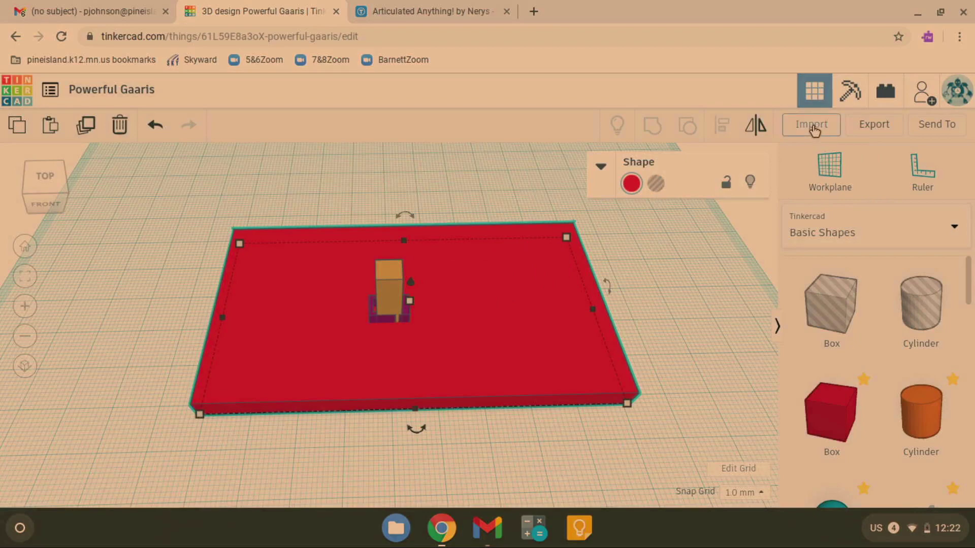
Import Articulated_Hinge_Slicer.stl from the archive's files folder into the design.
click(810, 125)
click(485, 298)
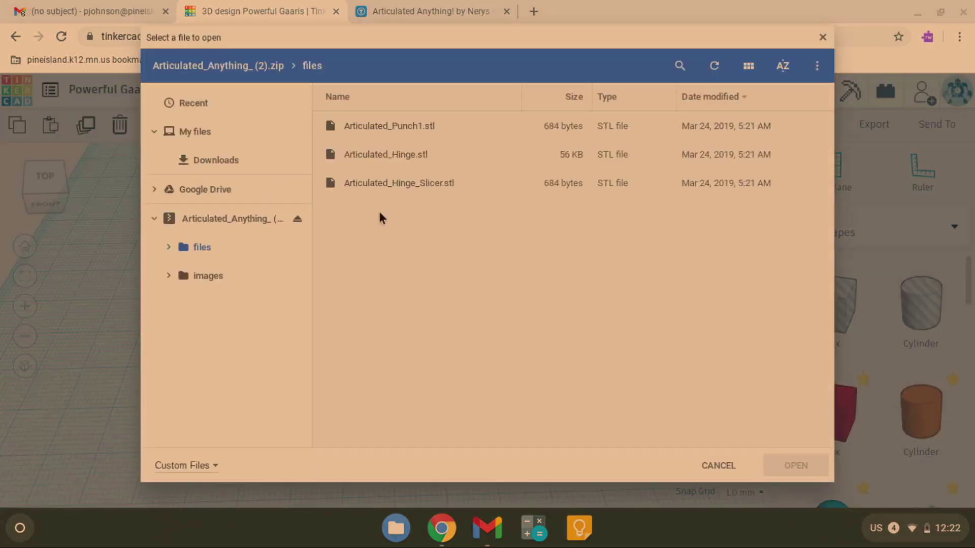
click(388, 184)
double_click(388, 183)
click(597, 416)
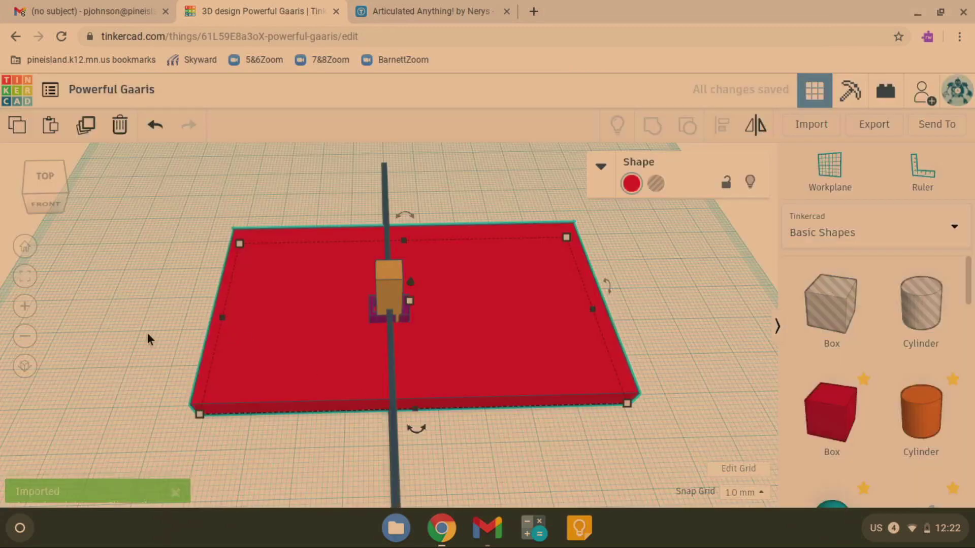
Move the long slicer, the orange punch (about 63 mm) and the purple hinge (about 46.5 mm) leftward off the middle of the red plate.
drag(400, 463, 115, 394)
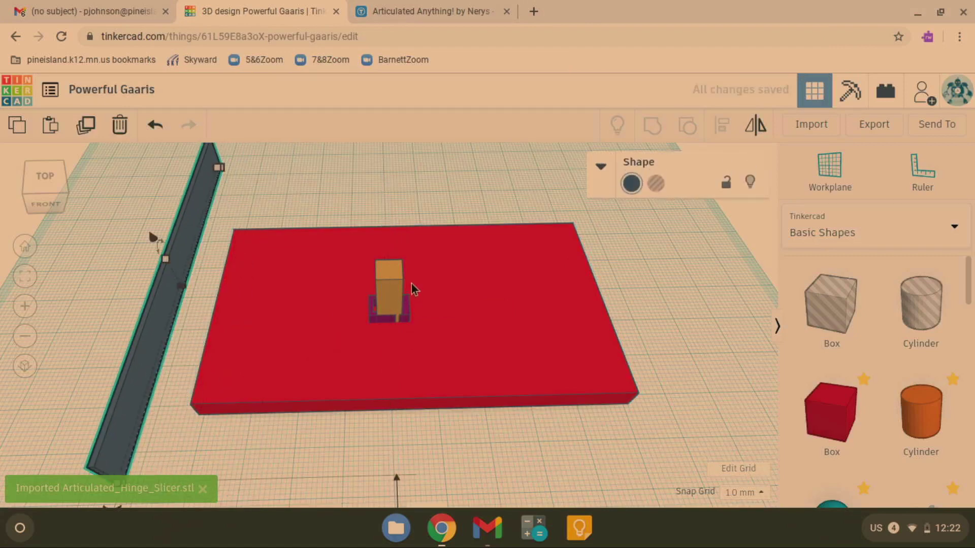
drag(389, 284, 122, 264)
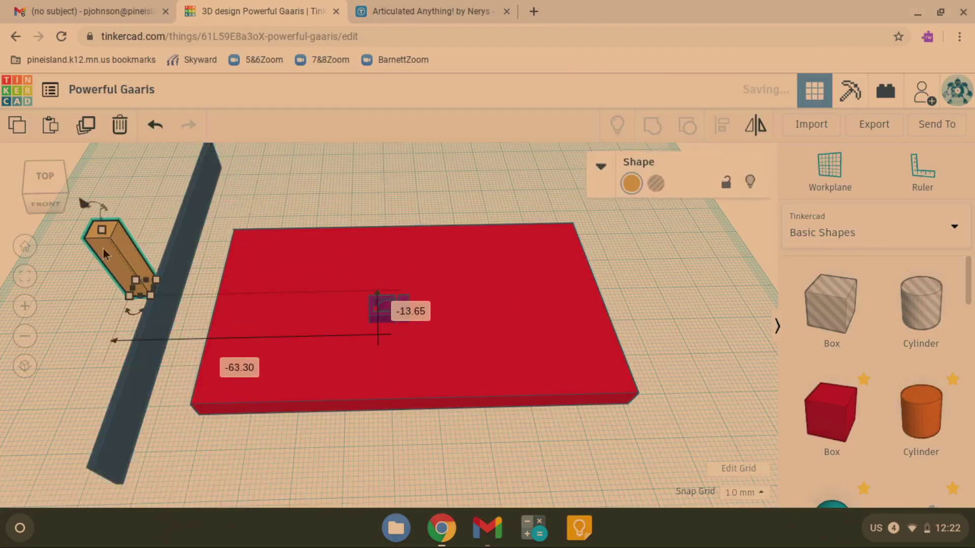
drag(381, 316, 173, 330)
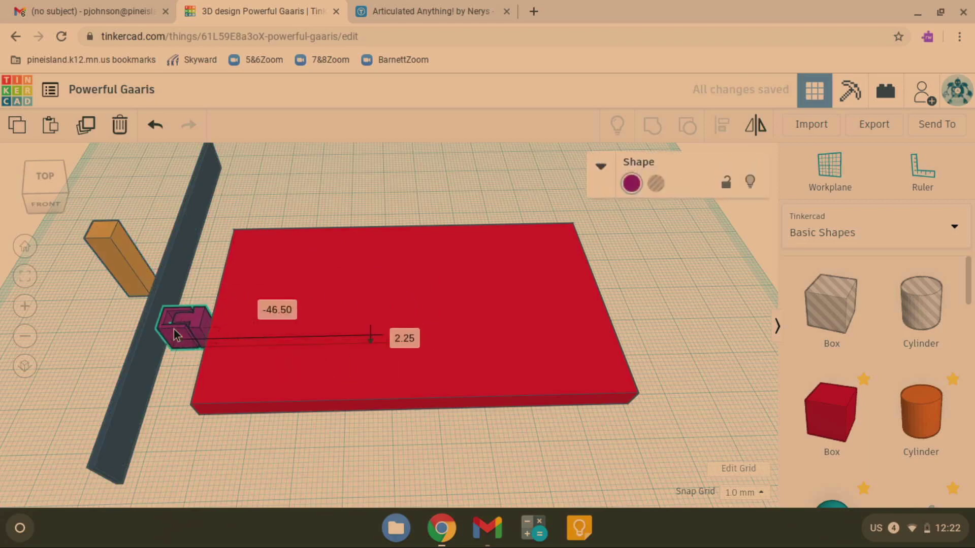
click(19, 279)
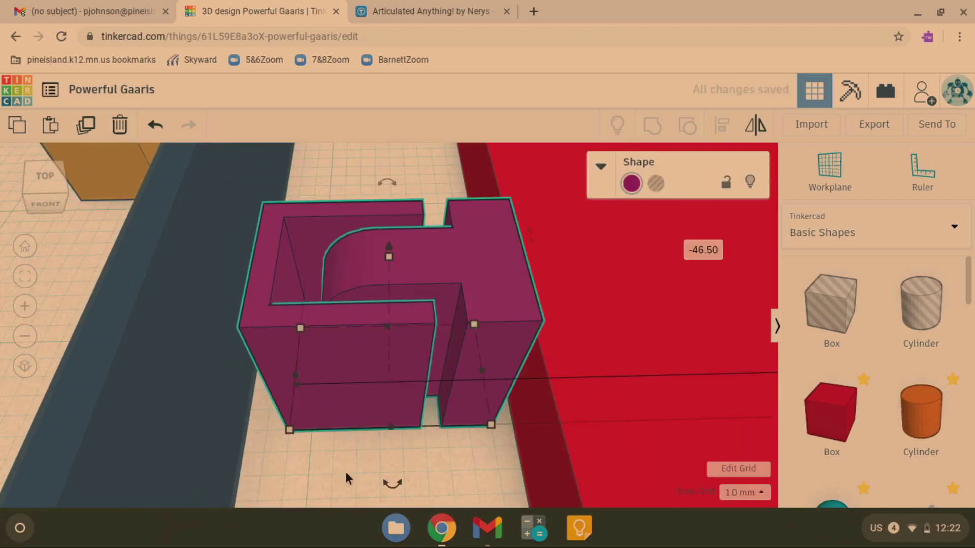
Move the purple hinge onto the red plate, just inside the plate's short edge.
right_drag(347, 477, 331, 502)
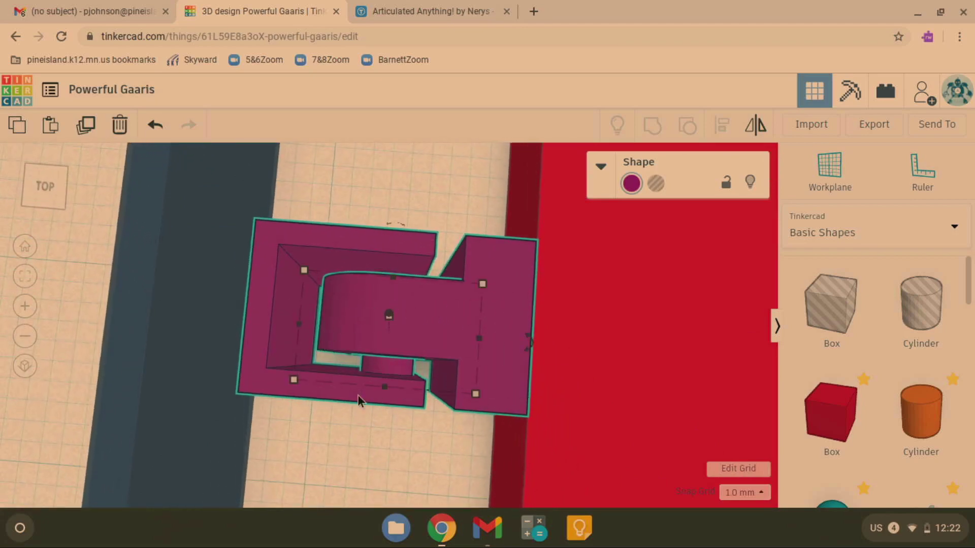
right_drag(357, 394, 427, 276)
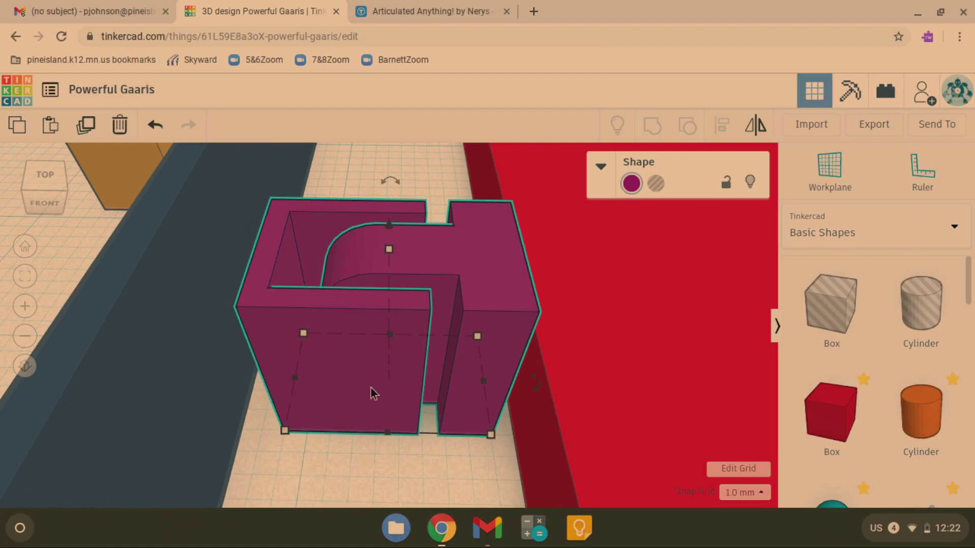
mouse_move(372, 392)
right_down()
mouse_move(372, 417)
mouse_move(378, 406)
right_up()
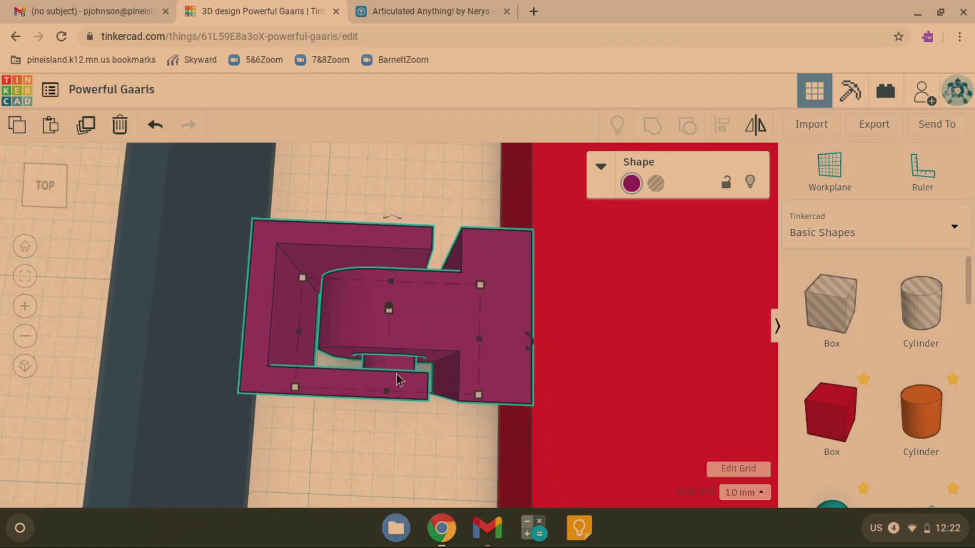
scroll(352, 428, down, 3)
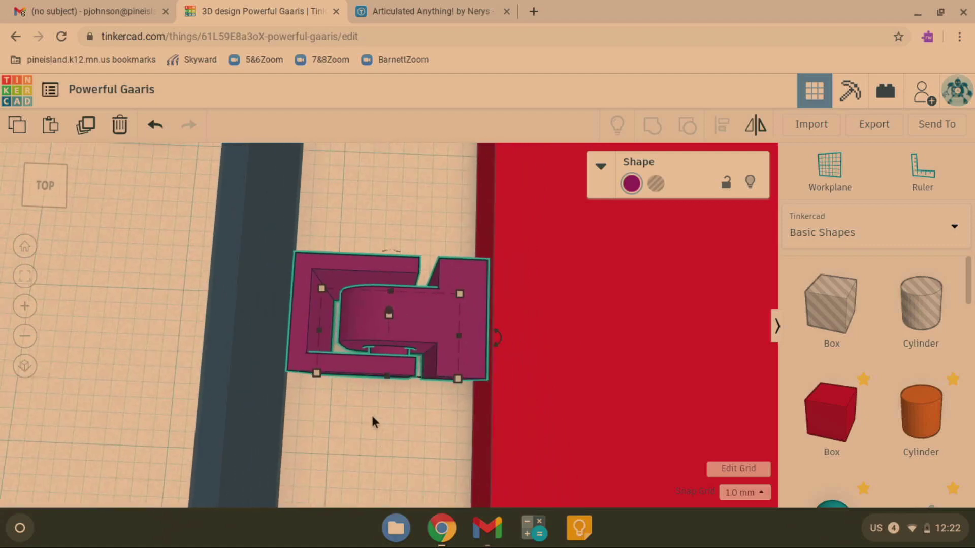
drag(392, 341, 659, 326)
right_drag(462, 381, 576, 328)
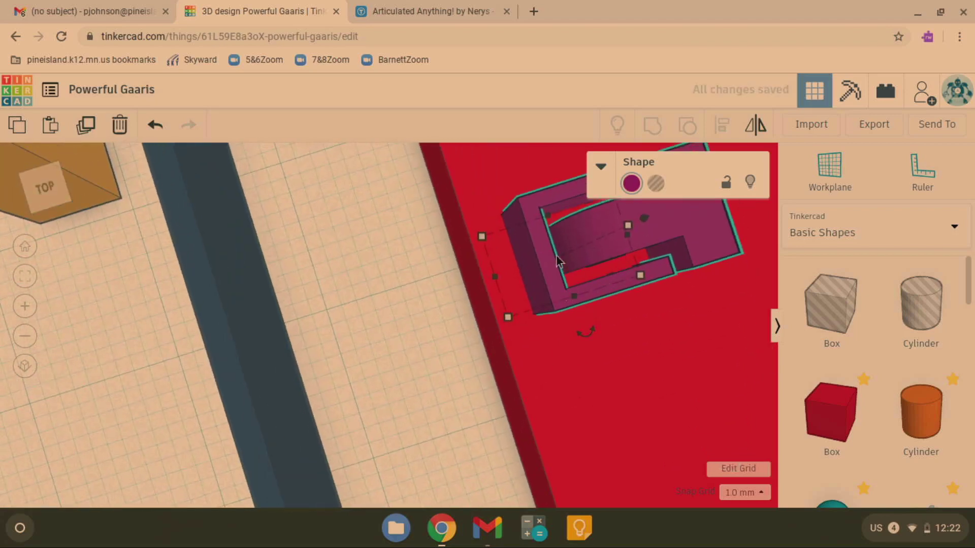
click(25, 276)
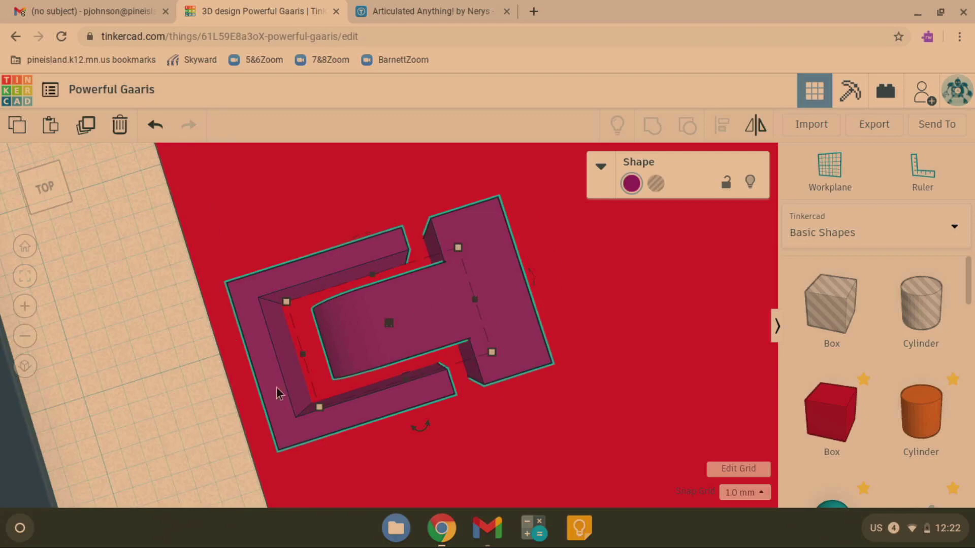
right_drag(328, 426, 123, 349)
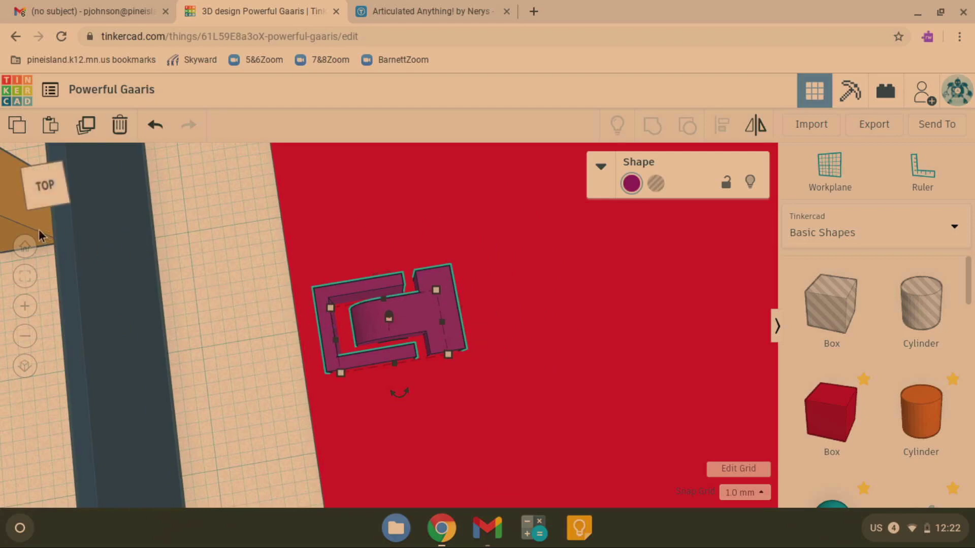
scroll(135, 269, down, 3)
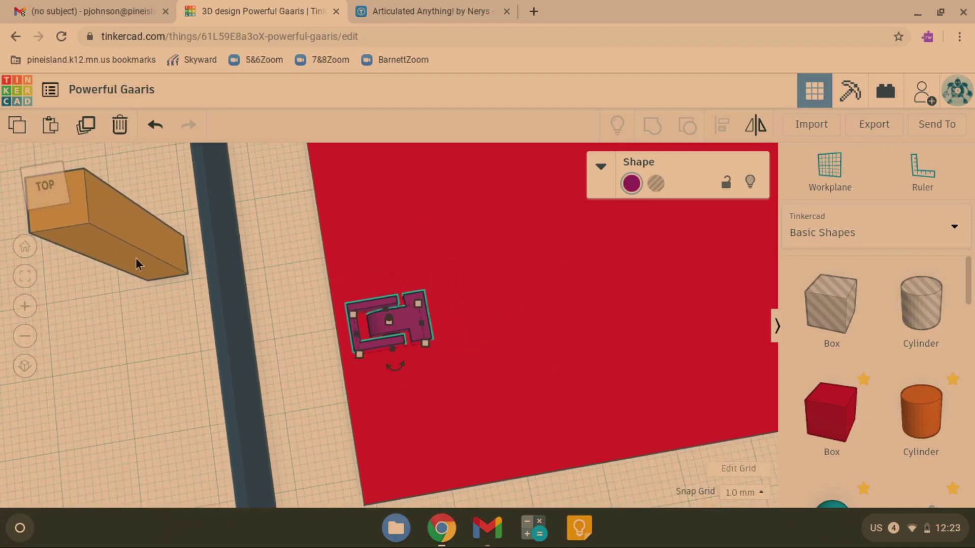
Turn the orange punch into a hole and place it over the hinge, overlapping the hinge's outer side.
click(135, 258)
click(656, 183)
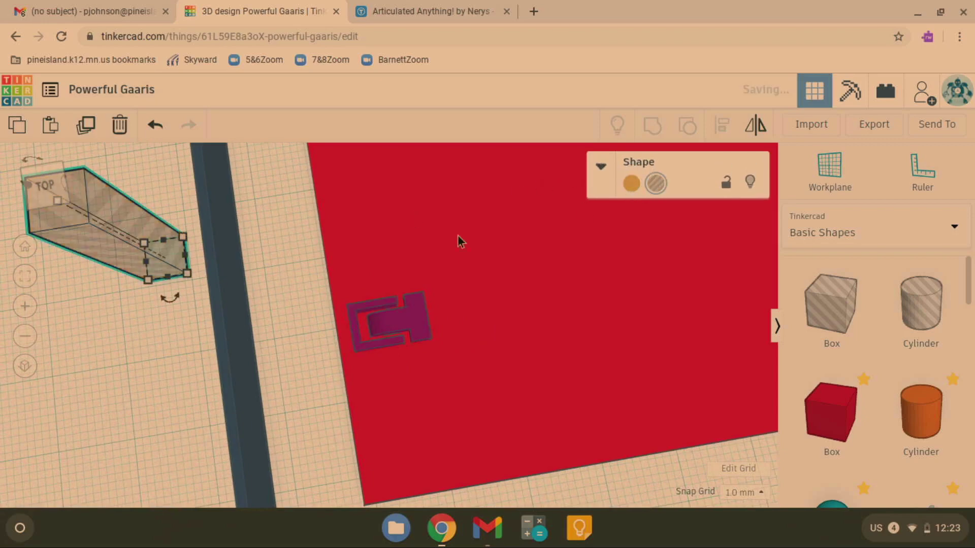
drag(142, 258, 399, 332)
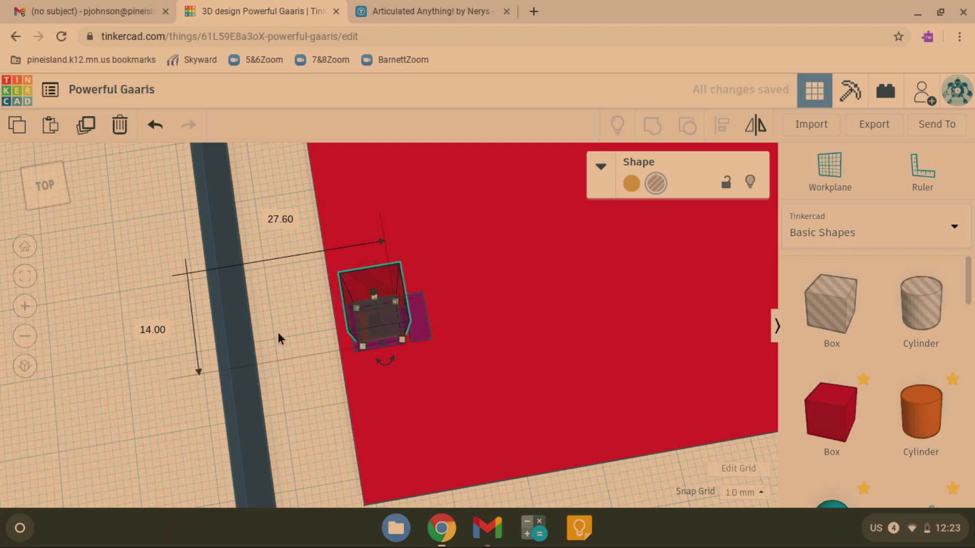
scroll(305, 332, up, 1)
scroll(306, 332, up, 6)
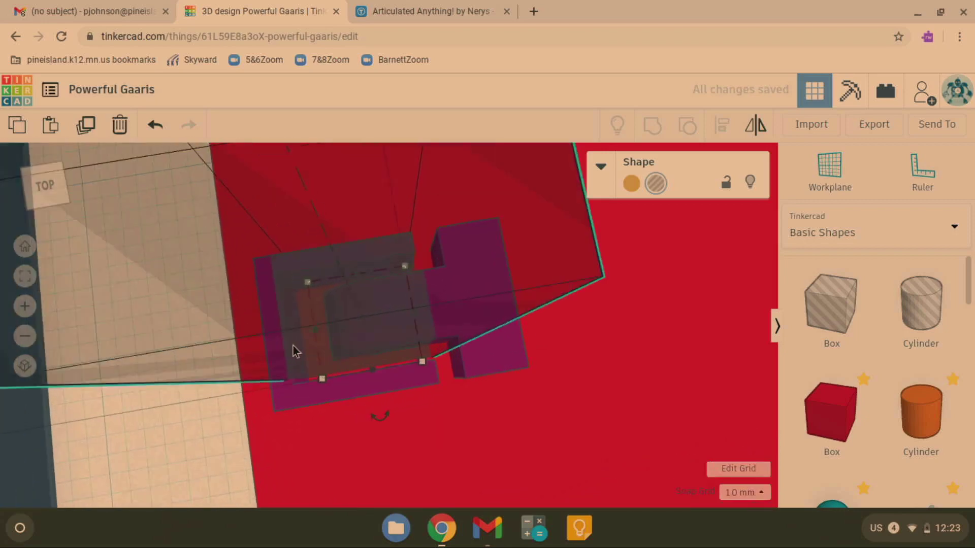
scroll(355, 339, down, 3)
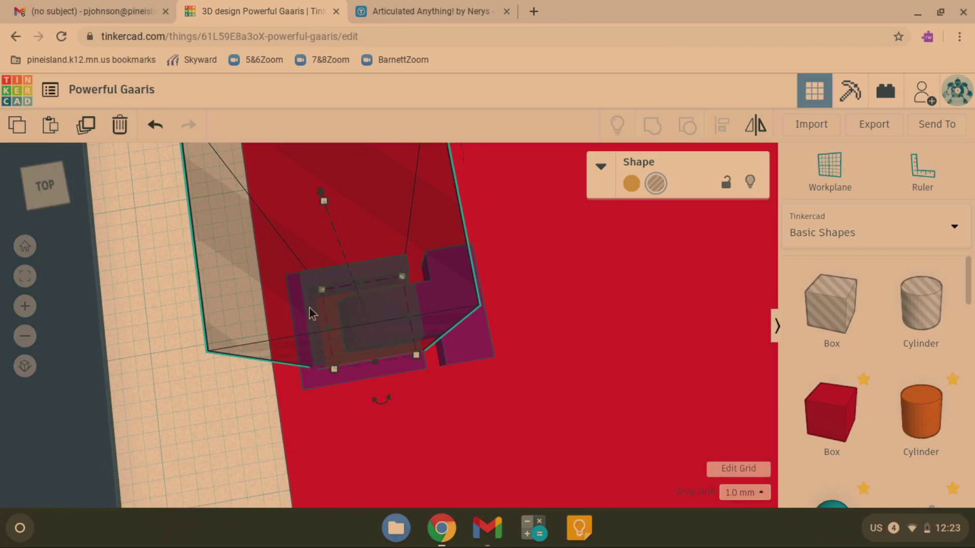
drag(309, 309, 114, 288)
scroll(174, 311, down, 6)
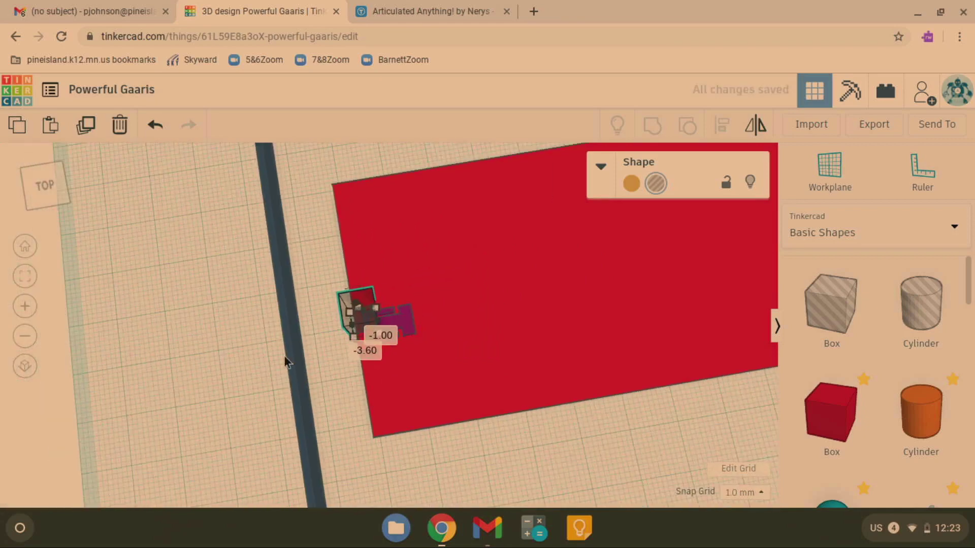
Turn the long slicer into a hole and move it about 52 mm so it crosses the red plate.
click(290, 347)
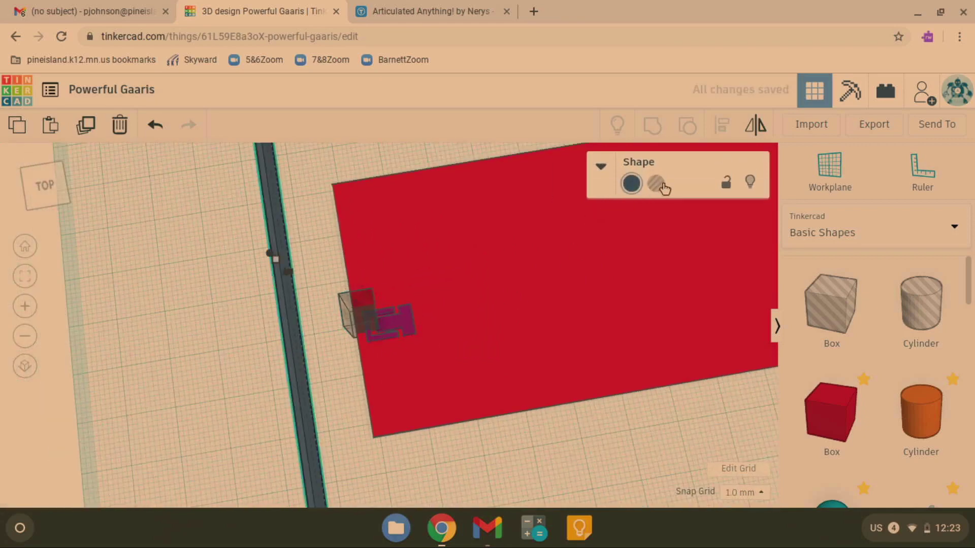
click(663, 191)
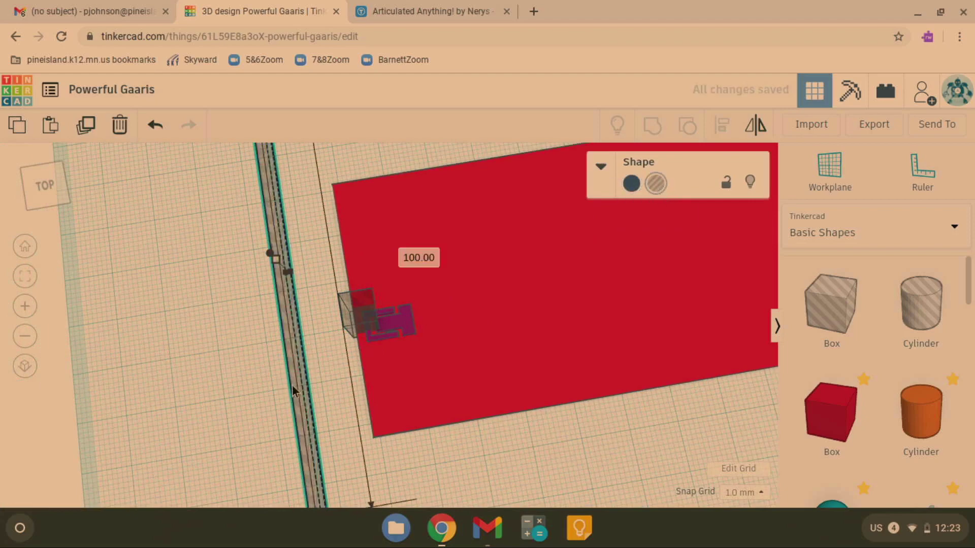
drag(294, 385, 573, 345)
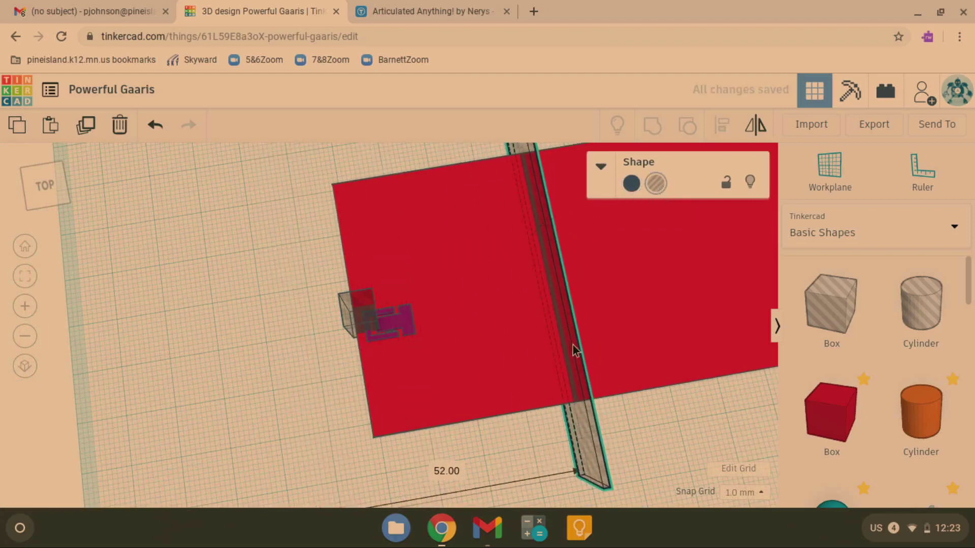
Move the punch about 20 mm off the red plate and set the purple hinge beside it on the empty workplane.
right_drag(559, 459, 457, 378)
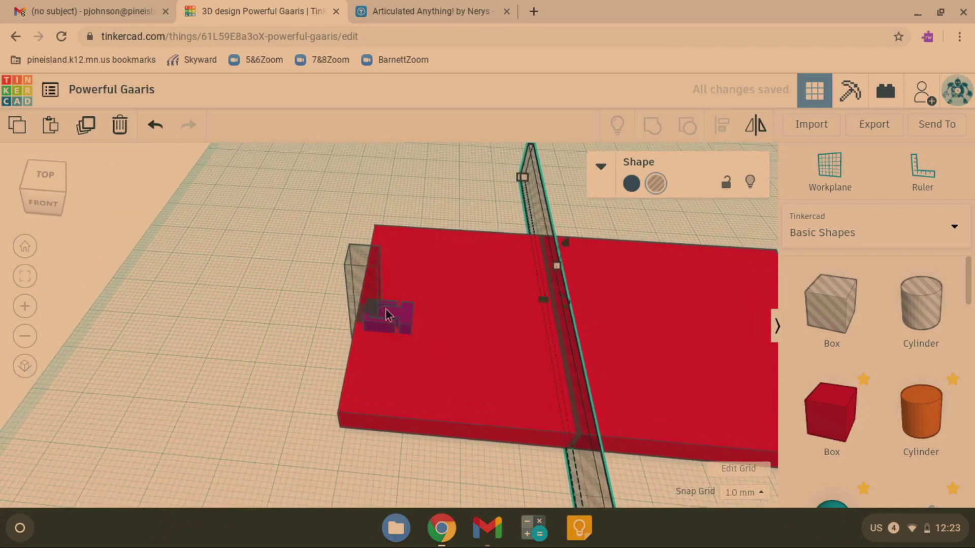
click(392, 334)
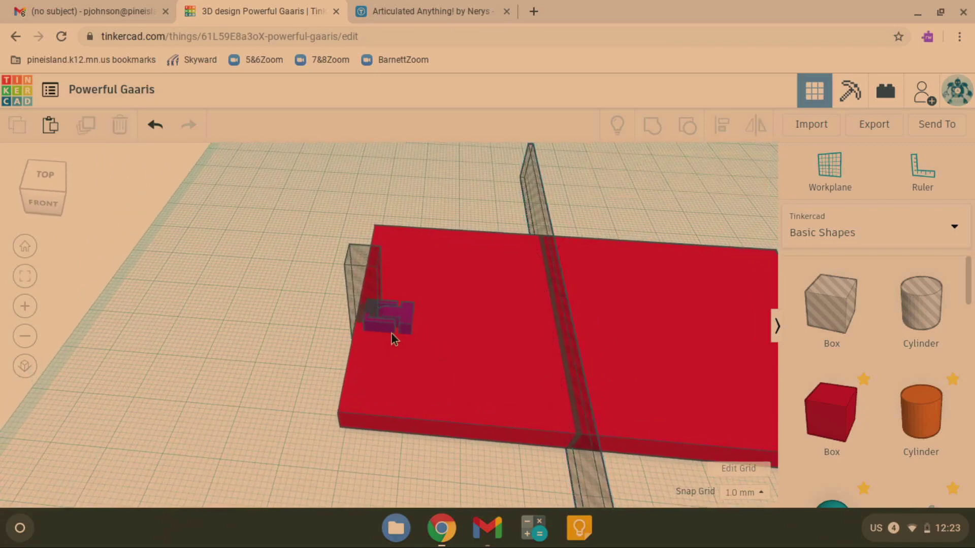
drag(365, 296, 258, 287)
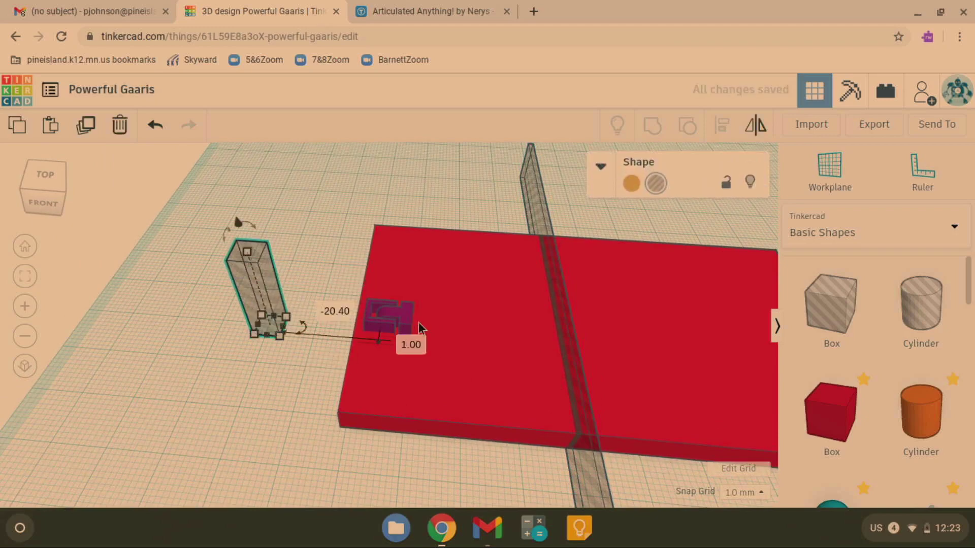
drag(400, 320, 284, 363)
drag(251, 376, 249, 369)
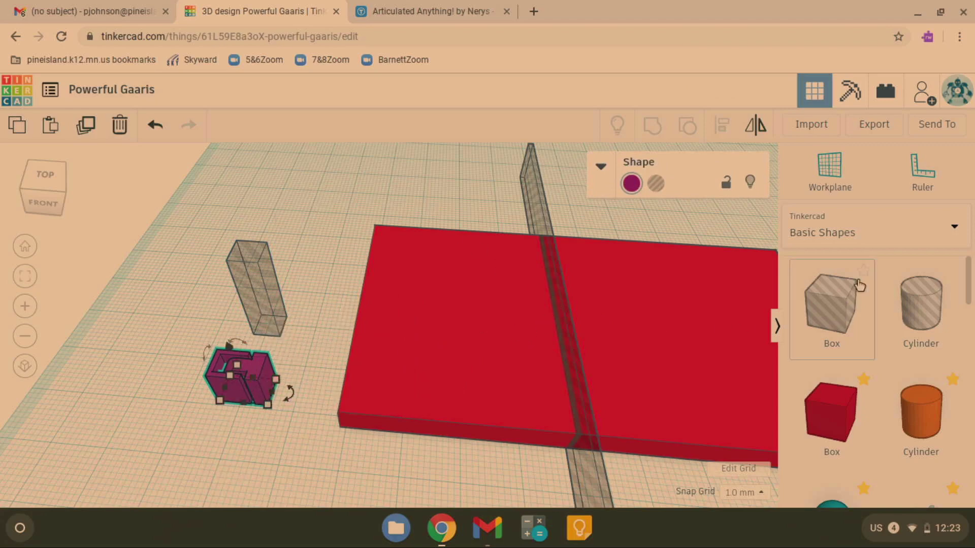
Switch the shape library to the Shapes Collection and look through the saved shapes.
click(843, 232)
scroll(840, 447, down, 3)
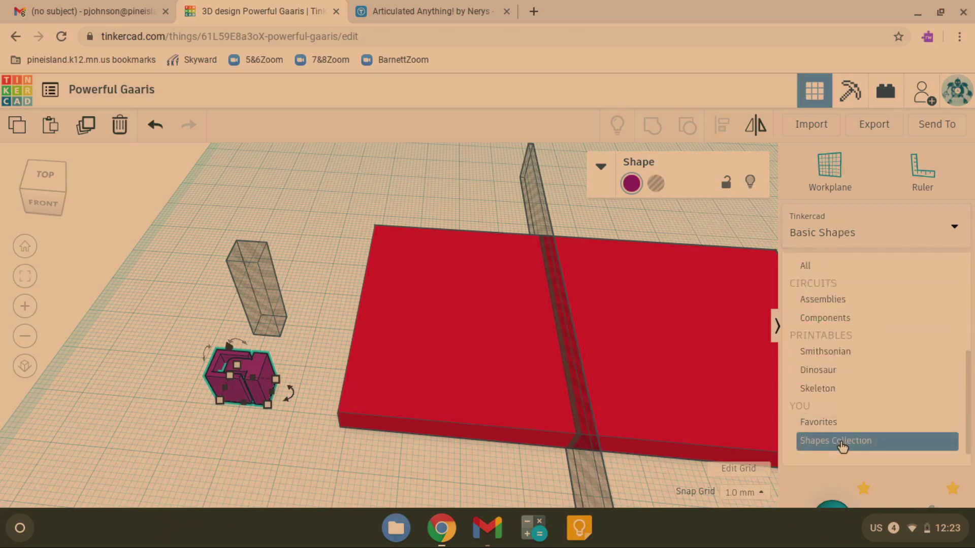
click(840, 441)
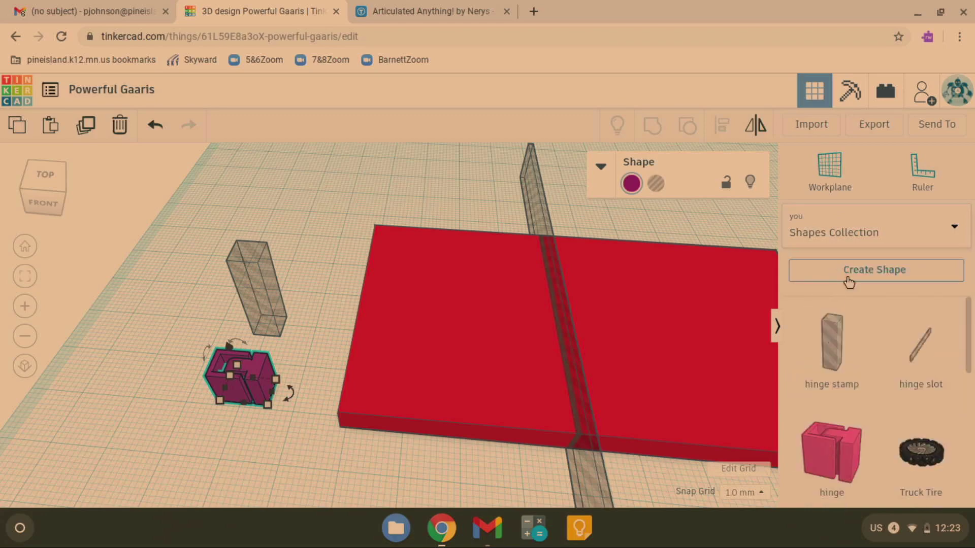
scroll(844, 410, down, 2)
scroll(840, 406, up, 2)
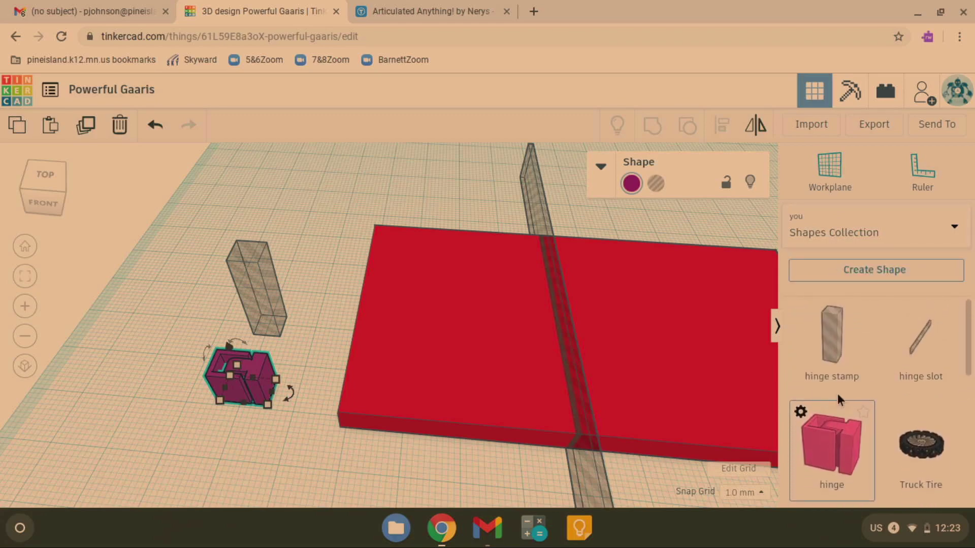
Create a custom shape named Hinge from the purple hinge.
click(263, 459)
click(257, 387)
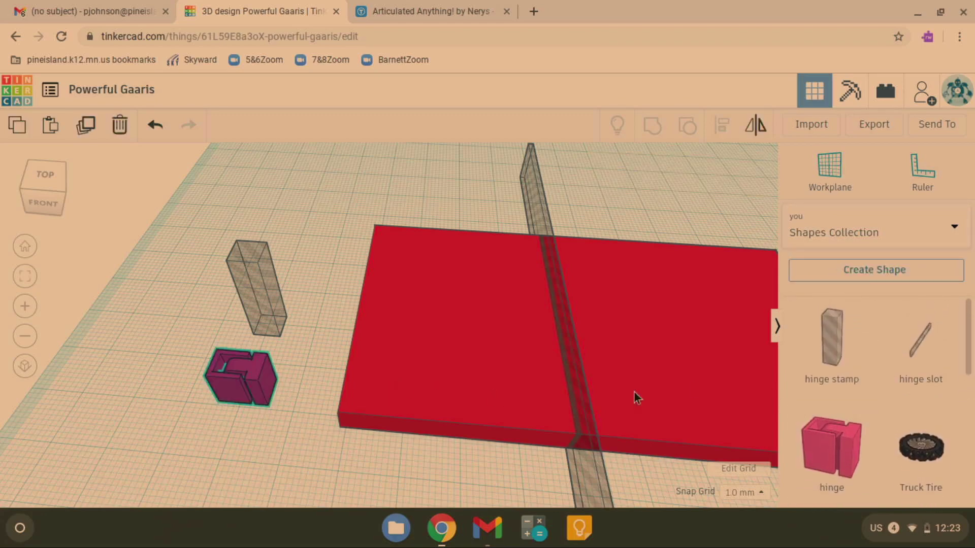
click(851, 275)
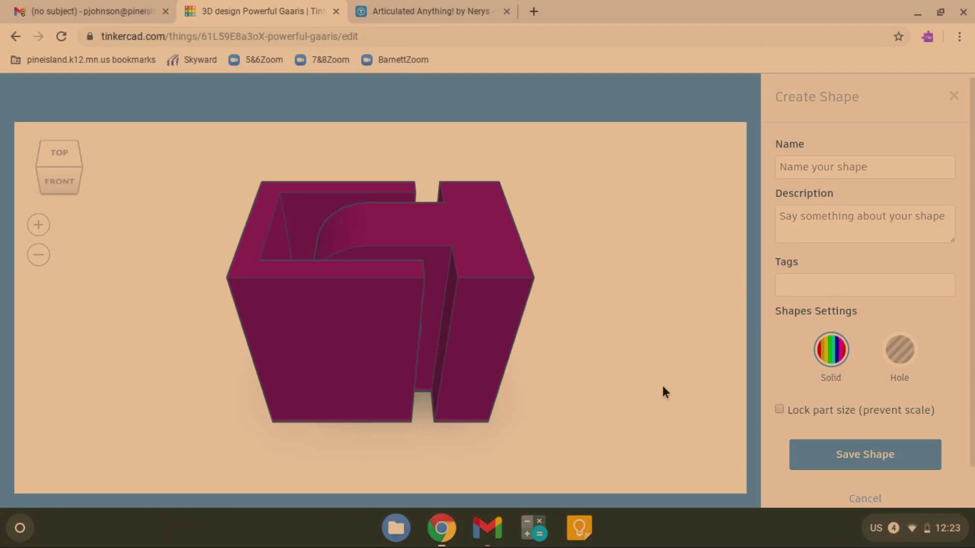
click(832, 174)
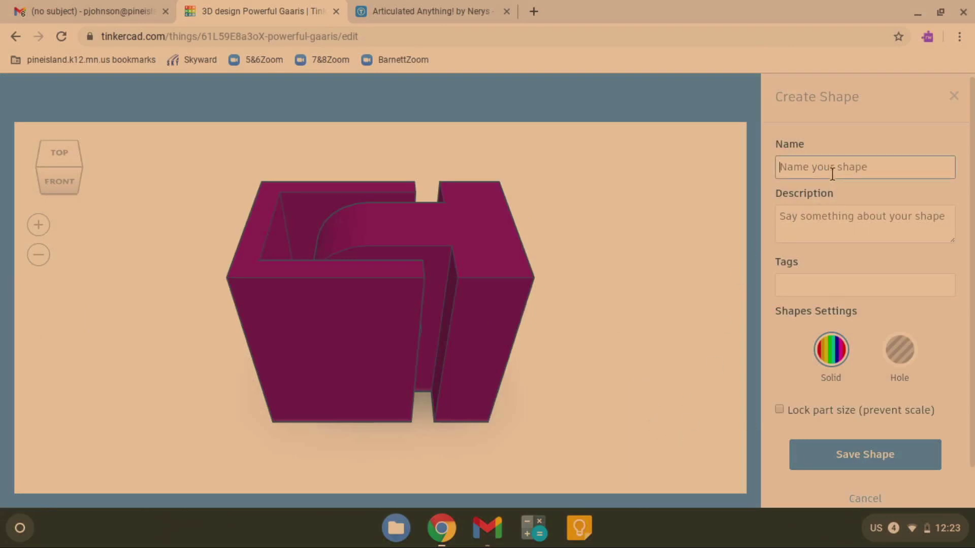
text(Hinge)
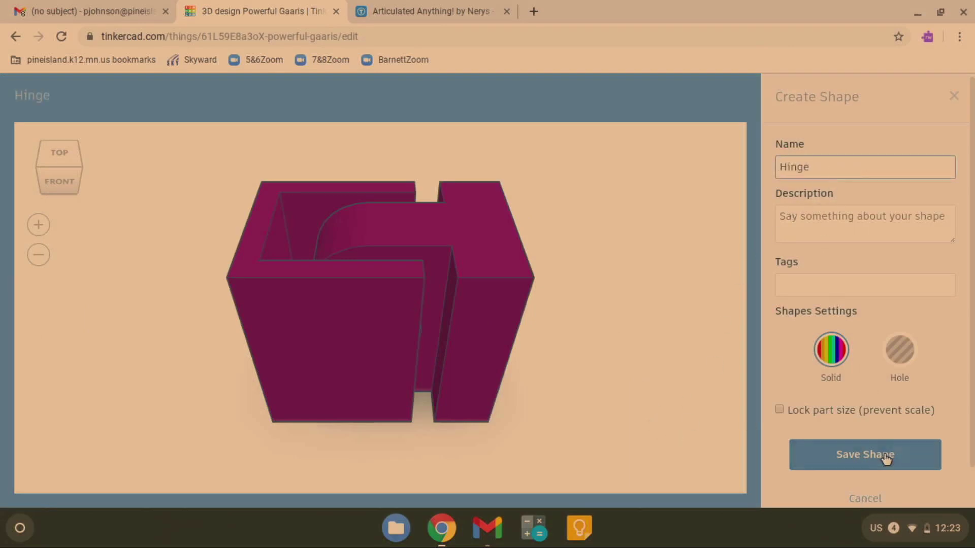
click(885, 457)
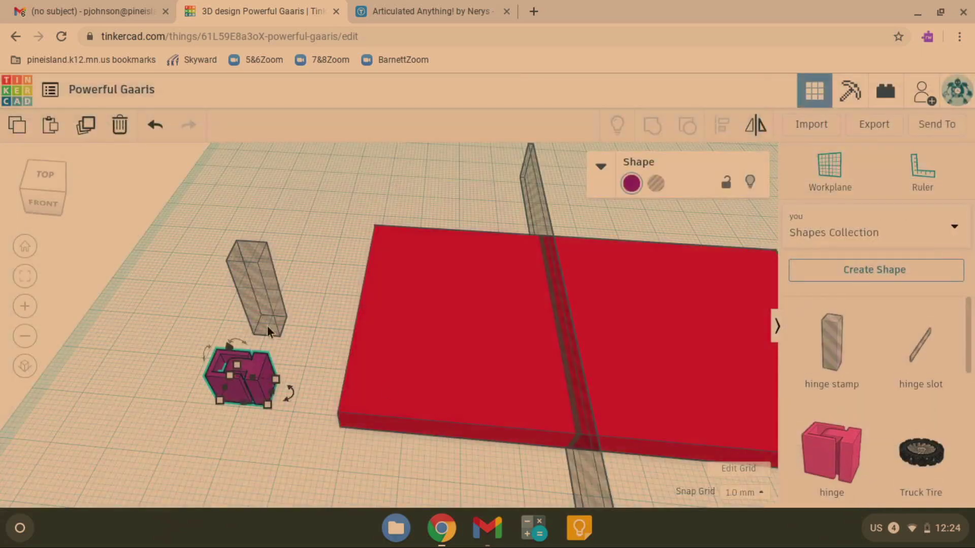
click(255, 303)
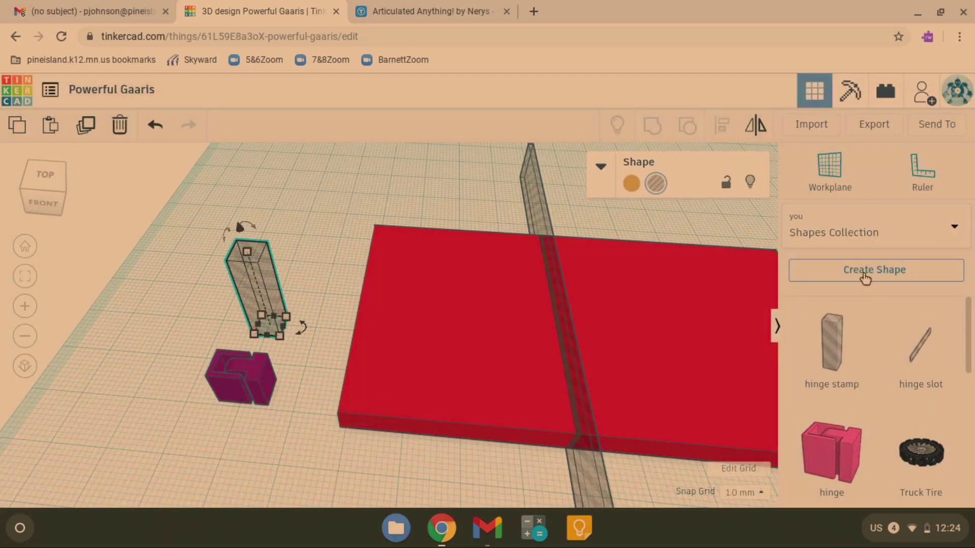
mouse_move(827, 398)
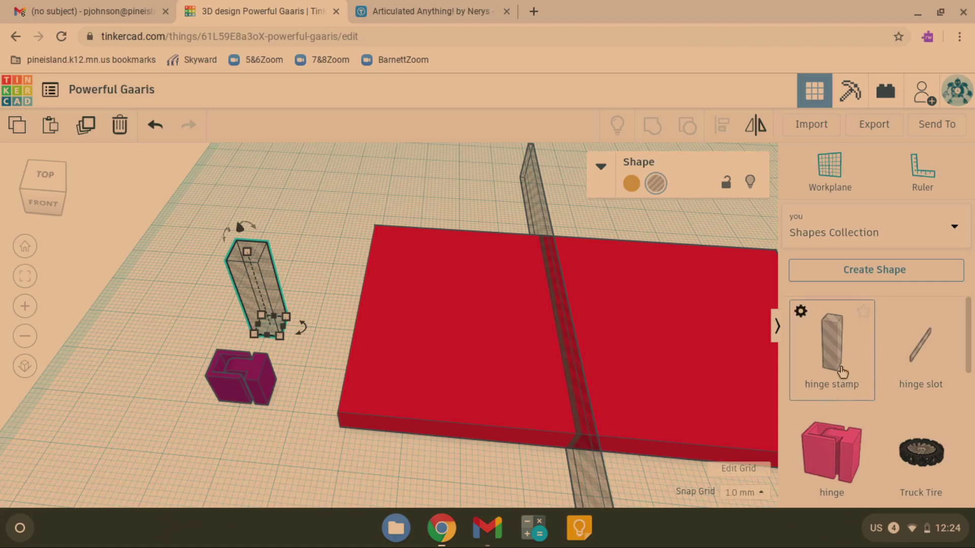
click(539, 218)
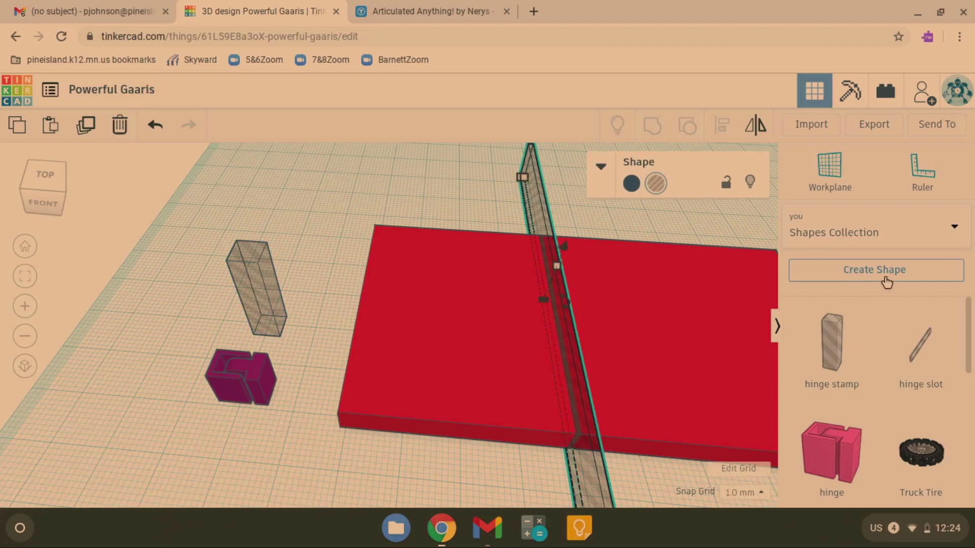
click(844, 239)
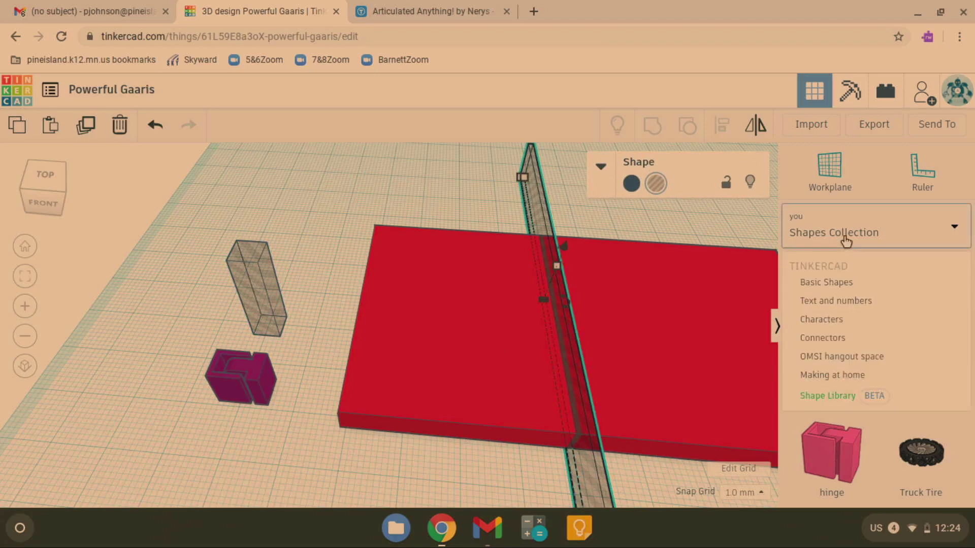
click(845, 239)
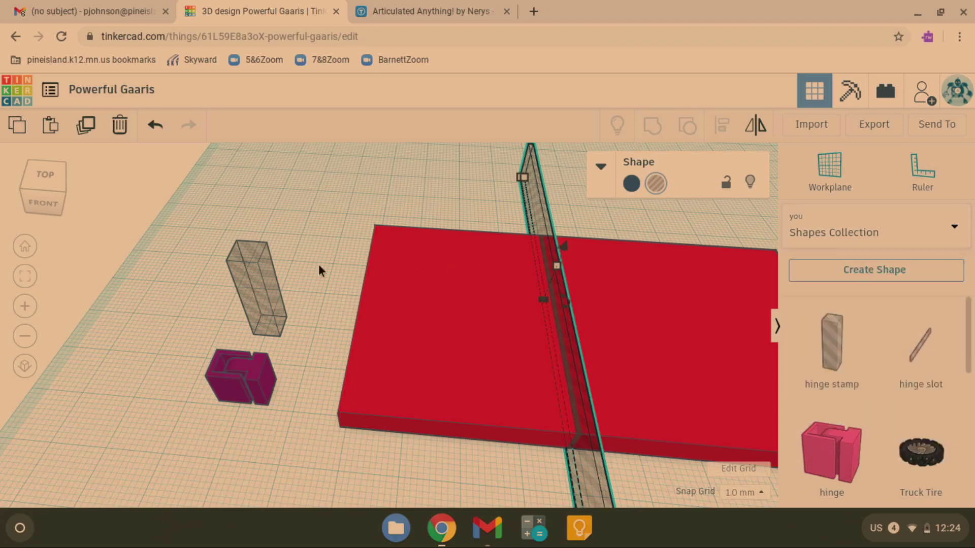
Gather the parts beside the red plate's short edge, shifting the punch about 11 mm and the slicer about 45 mm, with the hinge near the punch.
drag(279, 265, 299, 228)
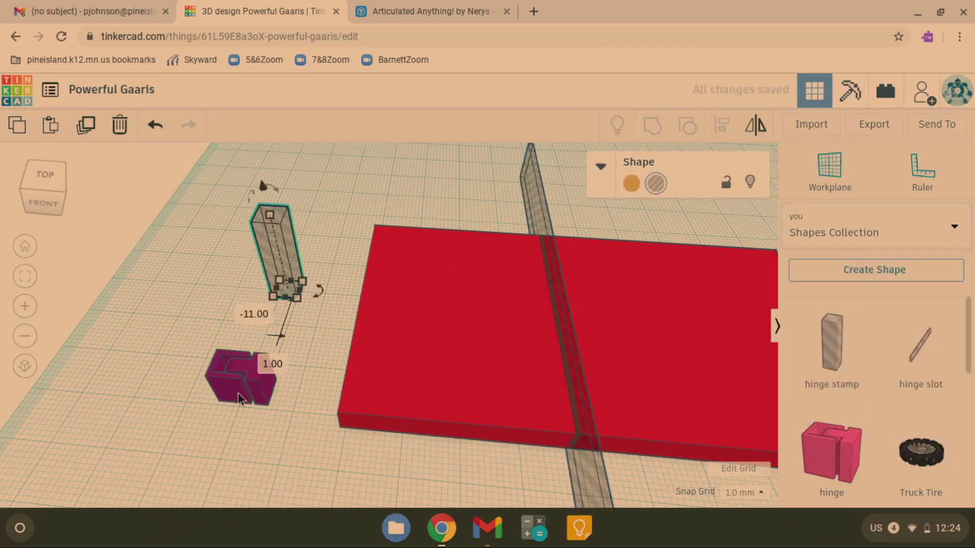
drag(241, 391, 269, 343)
drag(538, 202, 348, 204)
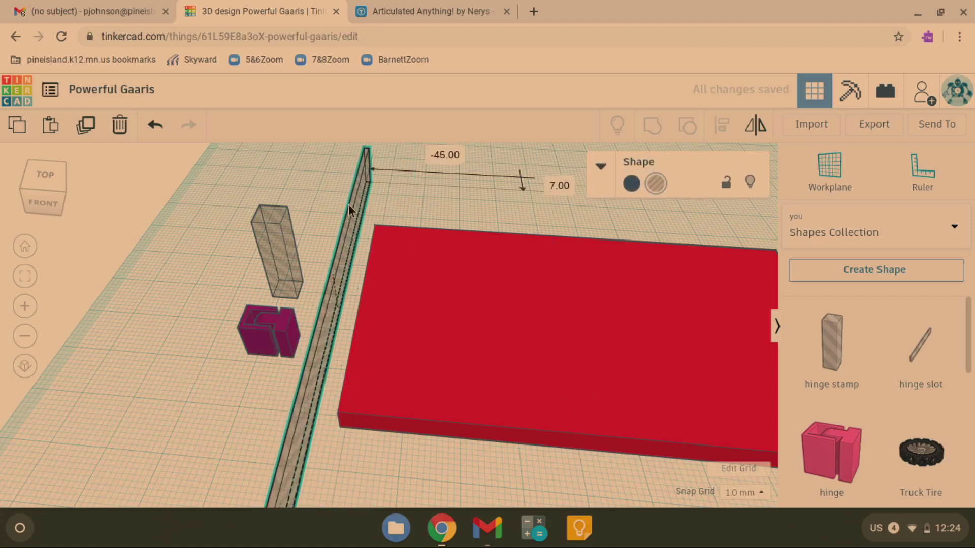